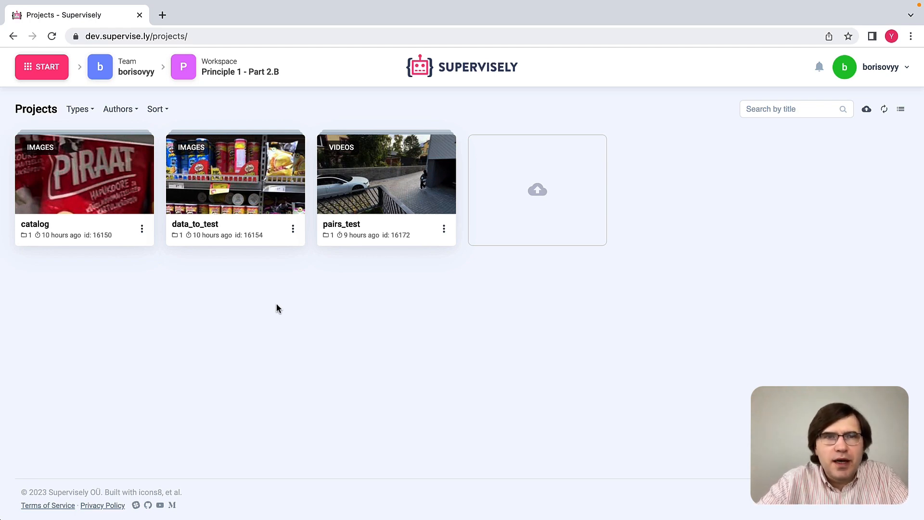
Step: Open the ds0 dataset of the data_to_test project in the basic image labeling toolbox
{"action": "left_click", "coordinate": [247, 197]}
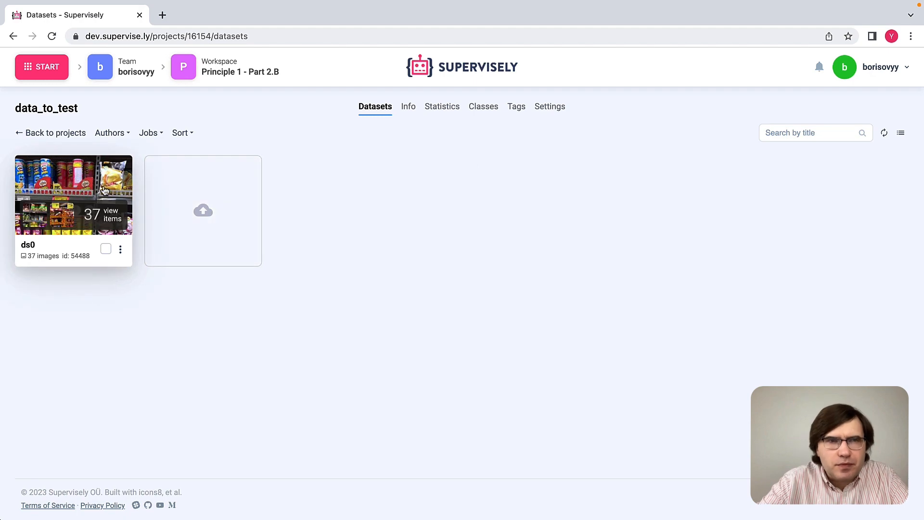
{"action": "left_click", "coordinate": [96, 202]}
{"action": "left_click", "coordinate": [427, 344]}
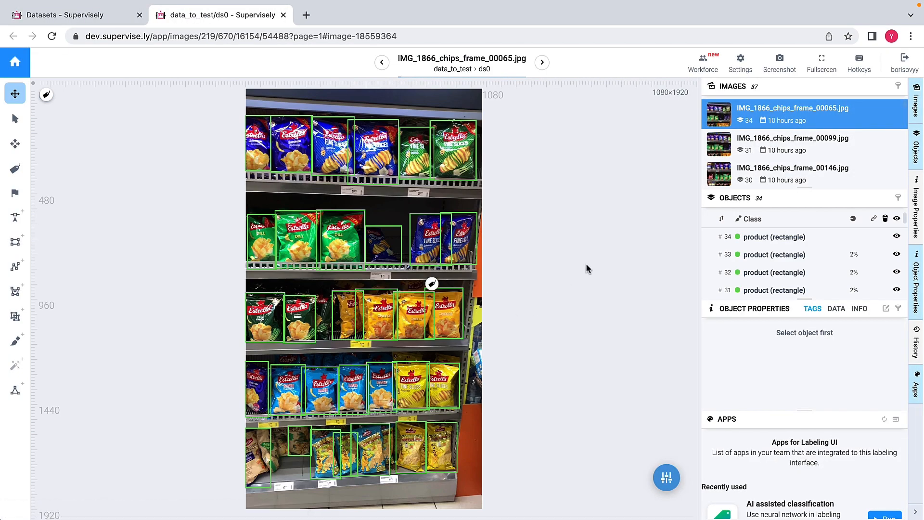
Step: Look through the annotated shelf images up to IMG_1866_chips_frame_00228.jpg, activate the select tool and return to IMG_1866_chips_frame_00065.jpg
{"action": "left_click", "coordinate": [723, 151]}
{"action": "key", "text": "Right"}
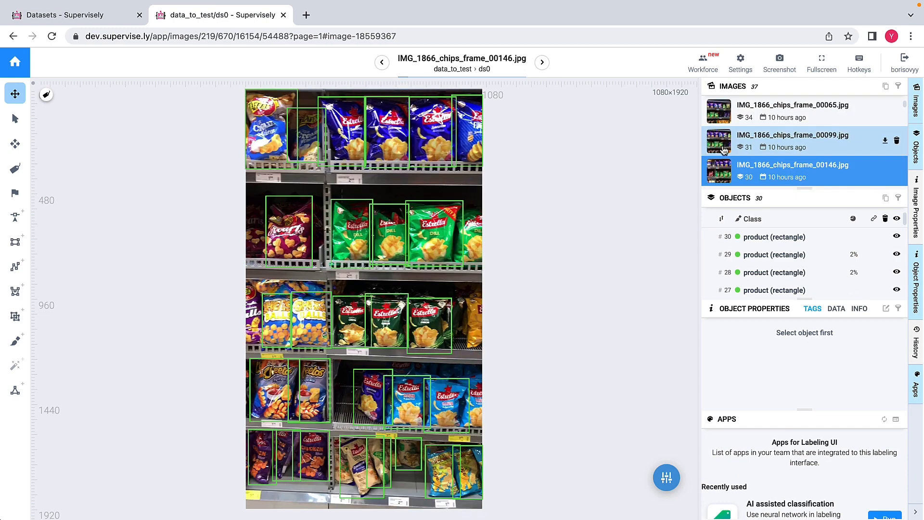
{"action": "key", "text": "Right"}
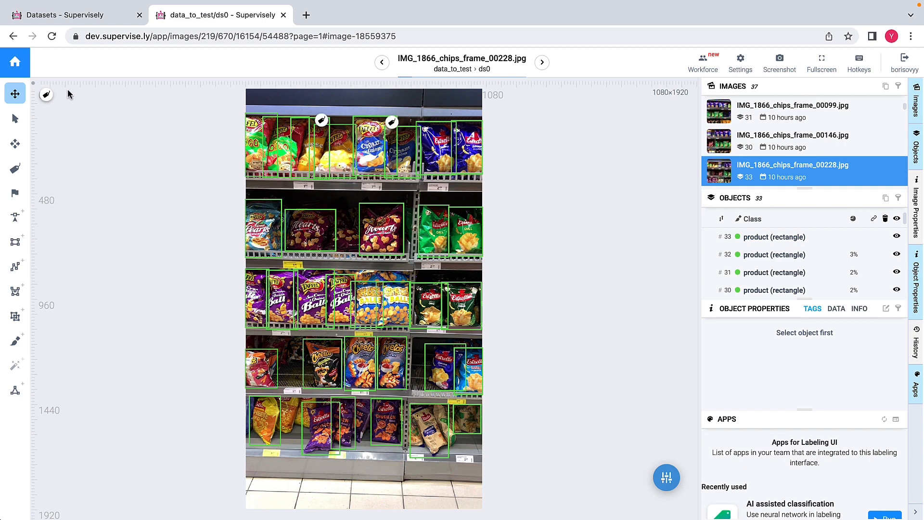
{"action": "key", "text": "2"}
{"action": "left_click", "coordinate": [723, 115]}
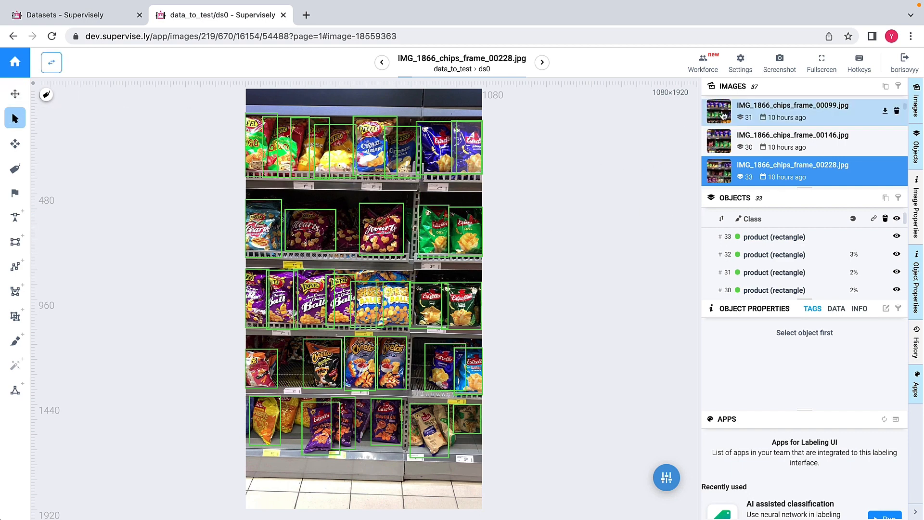
{"action": "left_click", "coordinate": [724, 122]}
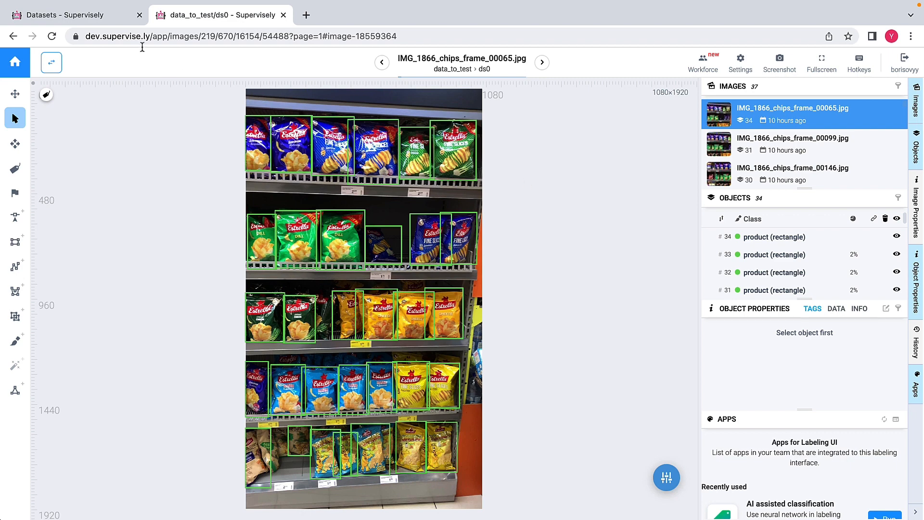
Step: Go back to the projects page, open the catalog project and review its list of tags
{"action": "left_click", "coordinate": [116, 15]}
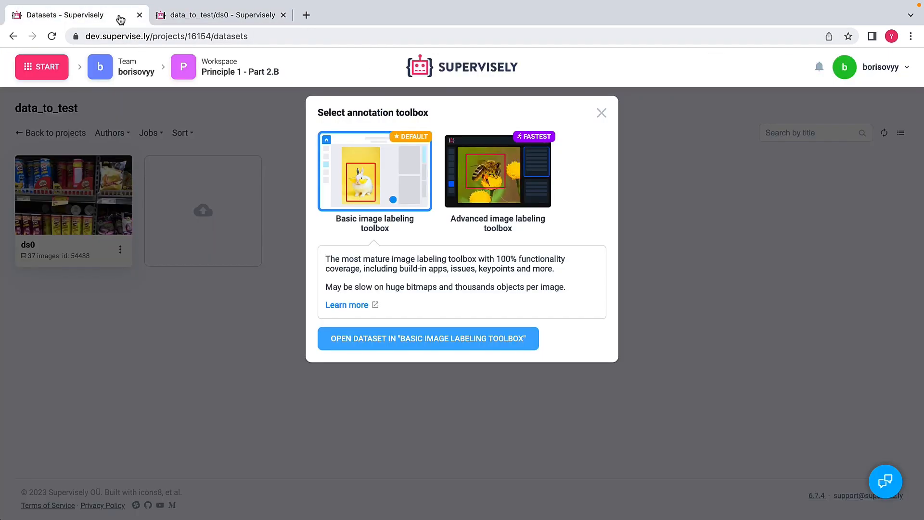
{"action": "left_click", "coordinate": [602, 113]}
{"action": "left_click", "coordinate": [72, 135]}
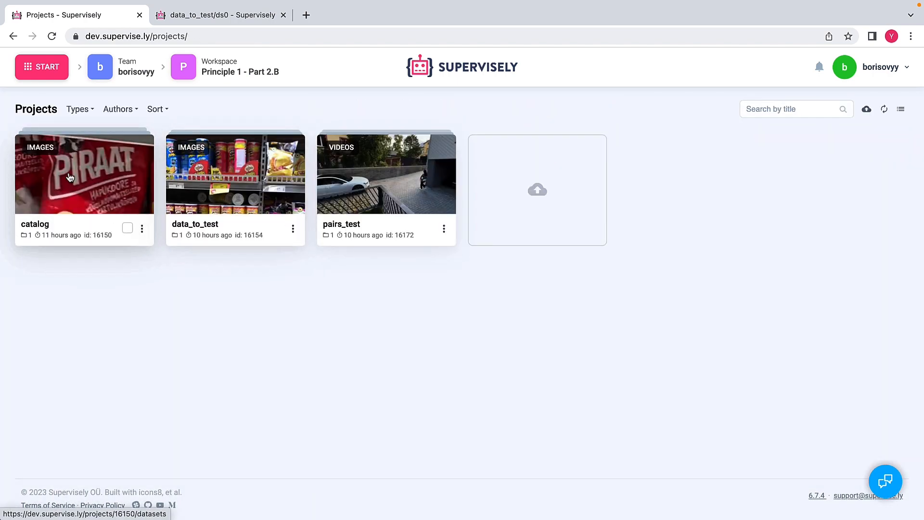
{"action": "left_click", "coordinate": [70, 178]}
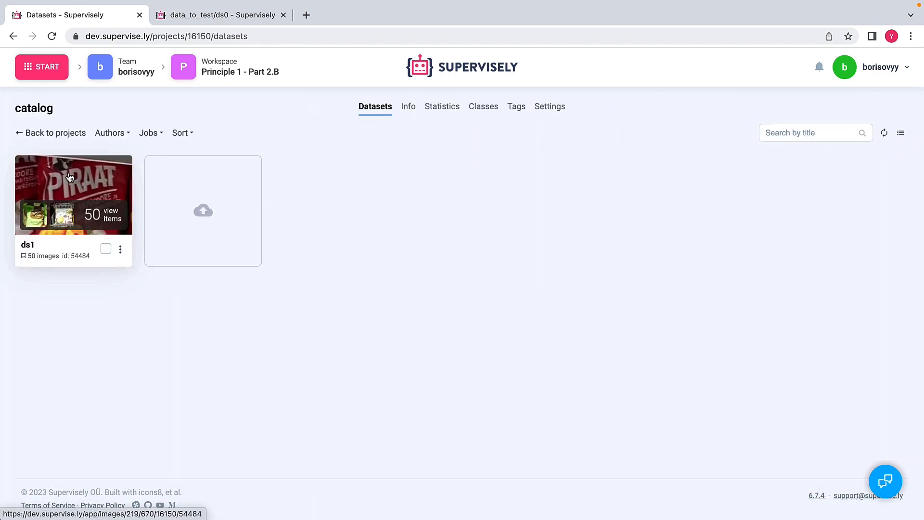
{"action": "left_click", "coordinate": [490, 114]}
{"action": "left_click", "coordinate": [516, 112]}
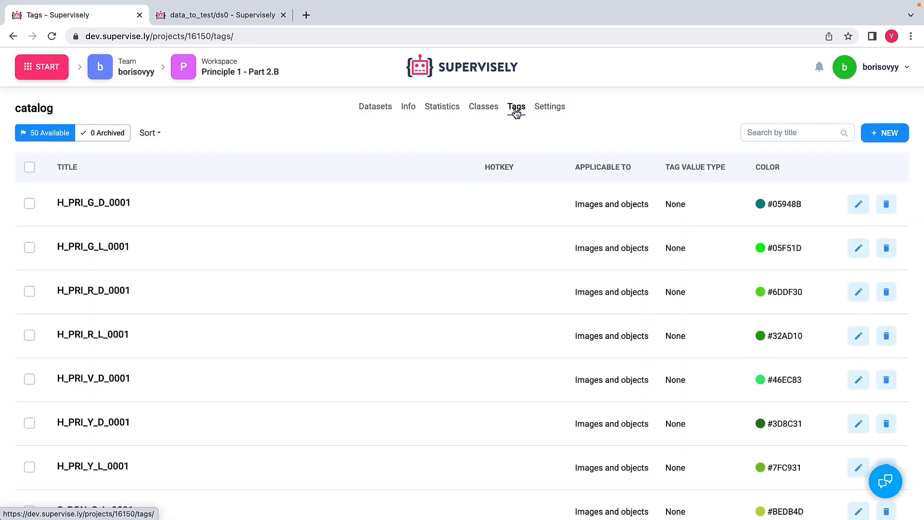
{"action": "scroll", "coordinate": [255, 306], "scroll_direction": "down", "scroll_amount": 20}
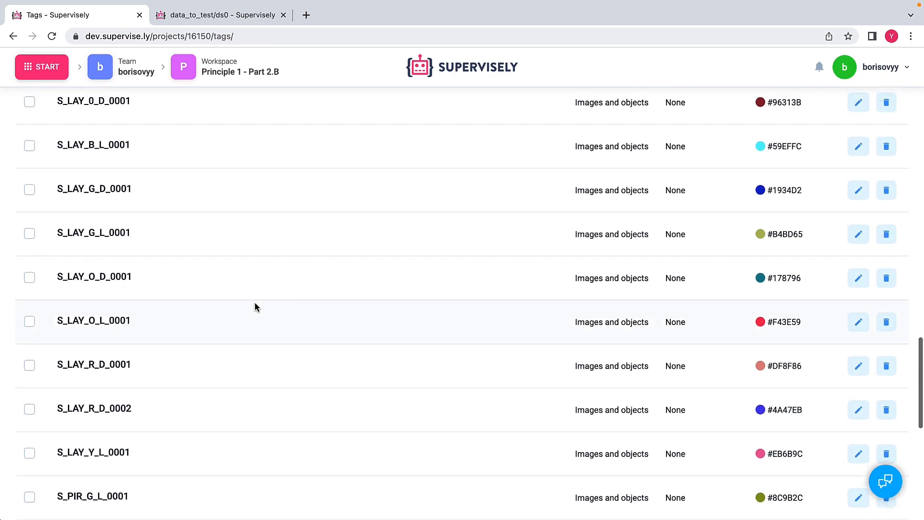
{"action": "scroll", "coordinate": [255, 302], "scroll_direction": "up", "scroll_amount": 20}
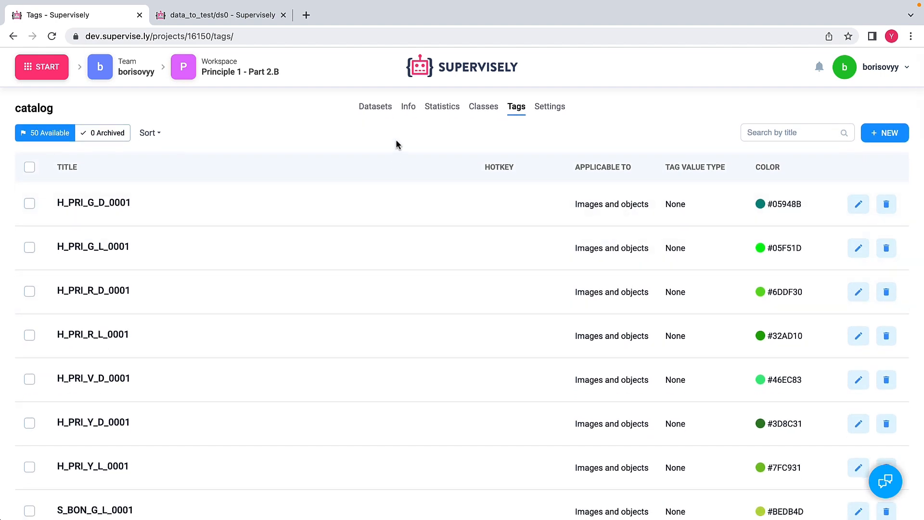
Step: Open the ds1 dataset of the catalog project and browse its reference product images
{"action": "left_click", "coordinate": [380, 112]}
{"action": "mouse_move", "coordinate": [105, 219]}
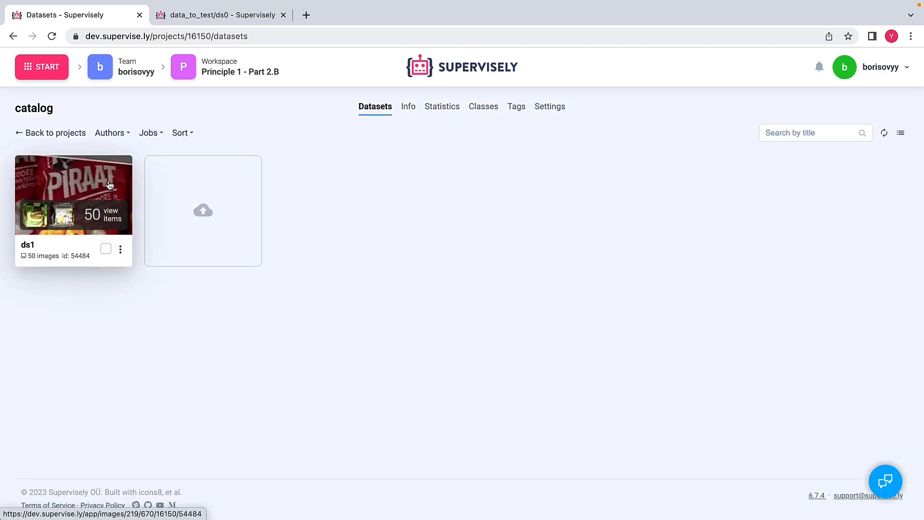
{"action": "left_click", "coordinate": [105, 219]}
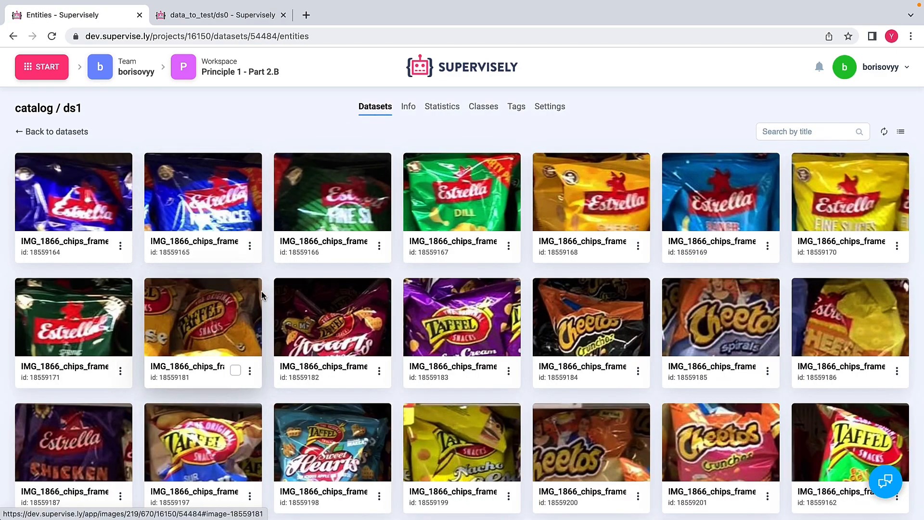
{"action": "scroll", "coordinate": [268, 303], "scroll_direction": "down", "scroll_amount": 12}
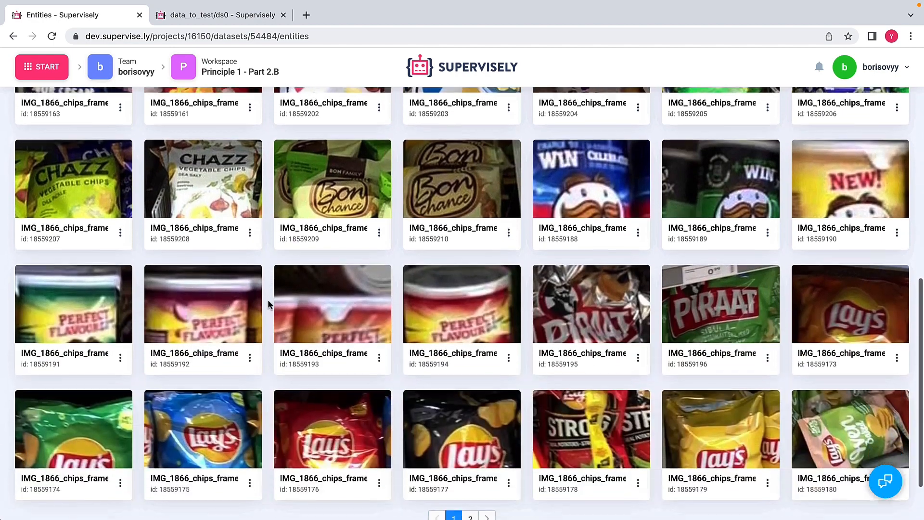
{"action": "scroll", "coordinate": [268, 304], "scroll_direction": "up", "scroll_amount": 4}
{"action": "scroll", "coordinate": [267, 299], "scroll_direction": "up", "scroll_amount": 6}
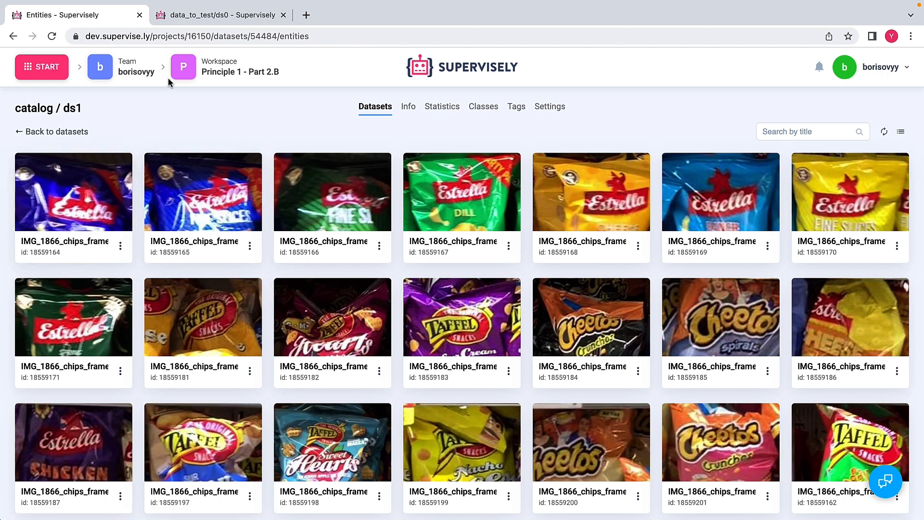
Step: Return to the data_to_test/ds0 labeling page and set the Apps panel position to left
{"action": "left_click", "coordinate": [213, 23]}
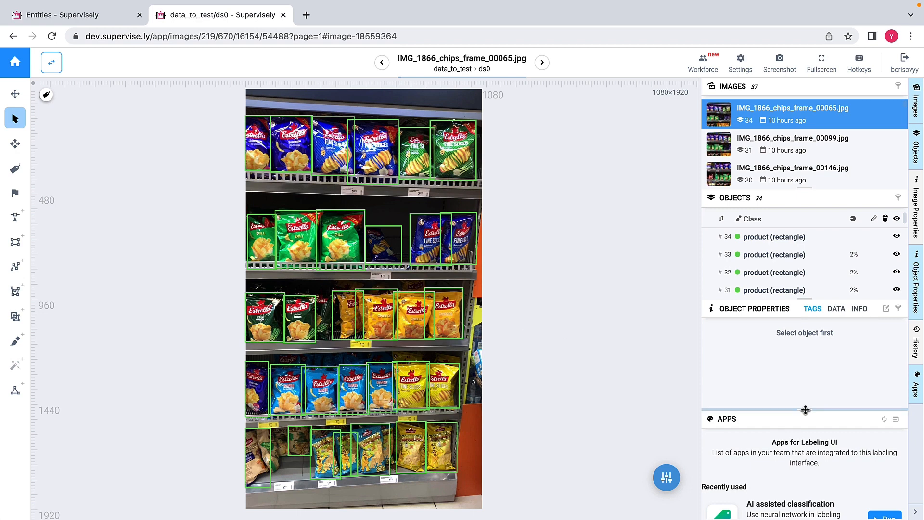
{"action": "left_click_drag", "start_coordinate": [806, 410], "coordinate": [808, 369]}
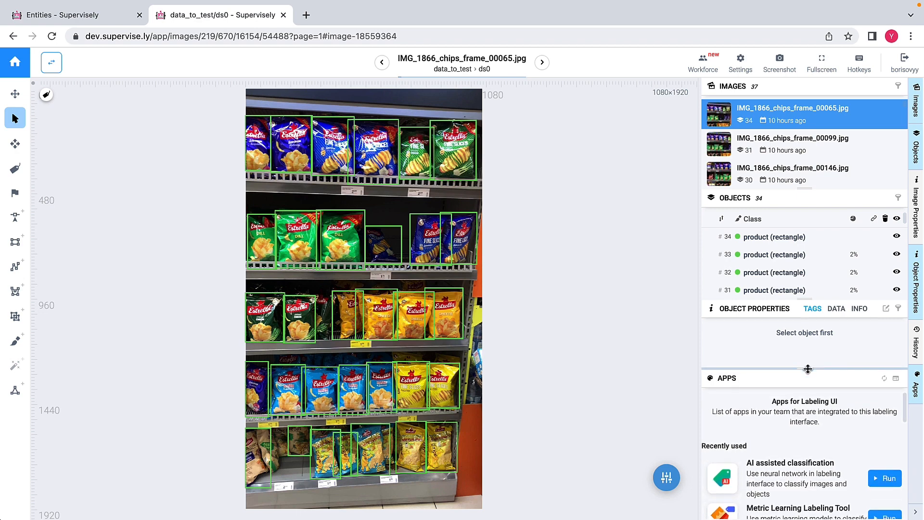
{"action": "left_click", "coordinate": [917, 390]}
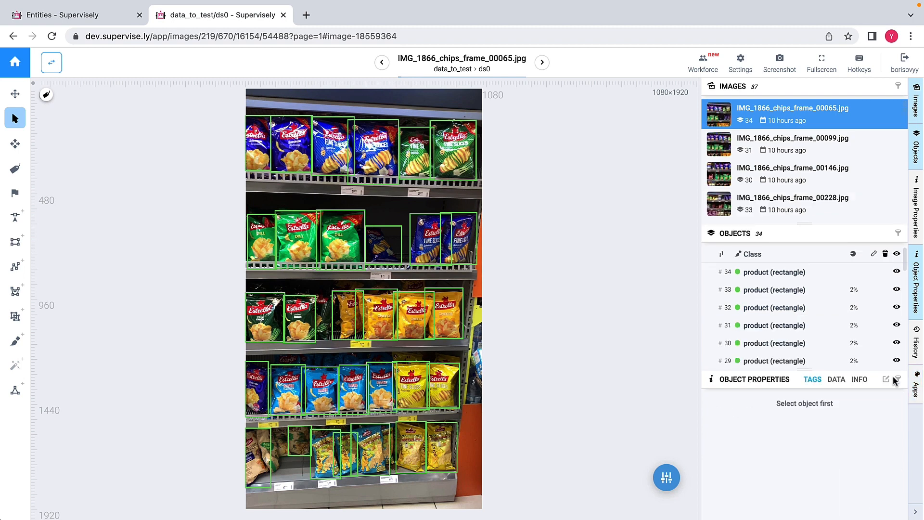
{"action": "left_click", "coordinate": [916, 387]}
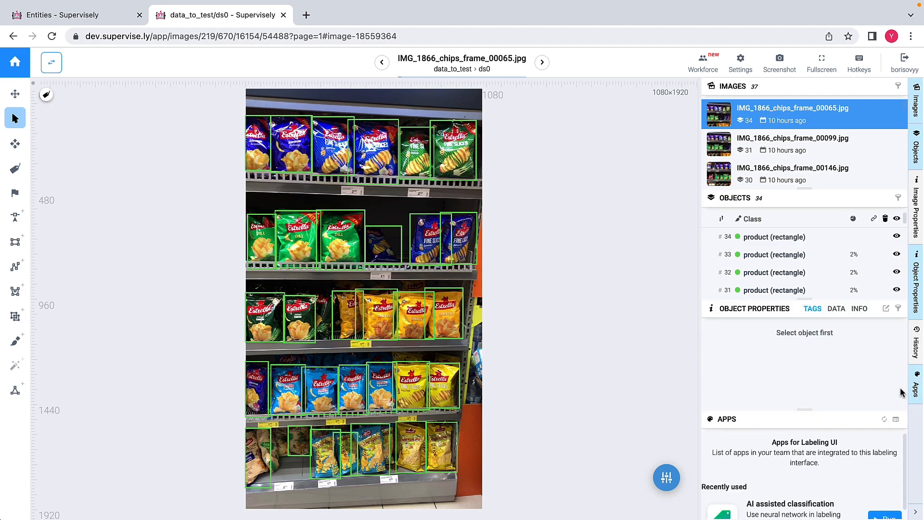
{"action": "left_click", "coordinate": [895, 423]}
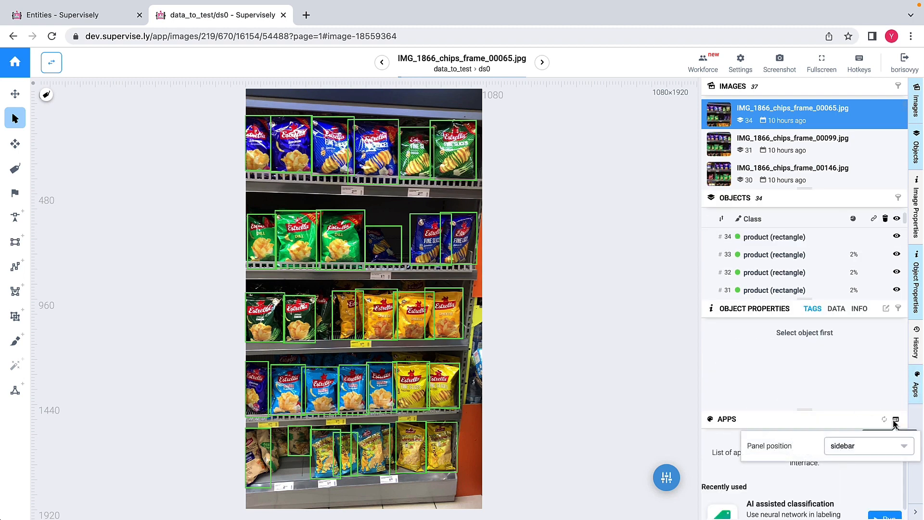
{"action": "left_click", "coordinate": [867, 448]}
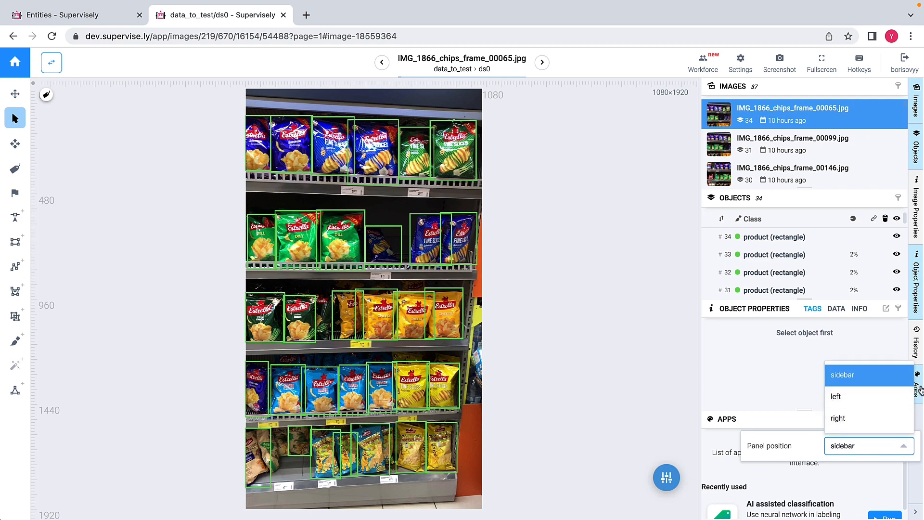
{"action": "left_click", "coordinate": [853, 403]}
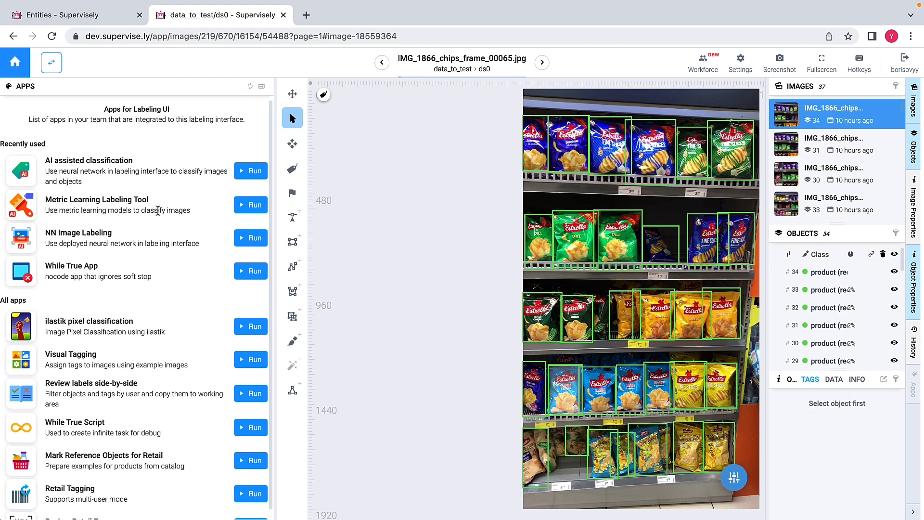
Step: Run the Metric Learning Labeling Tool and connect it to the Serve Metric Learning model session
{"action": "left_click", "coordinate": [251, 205]}
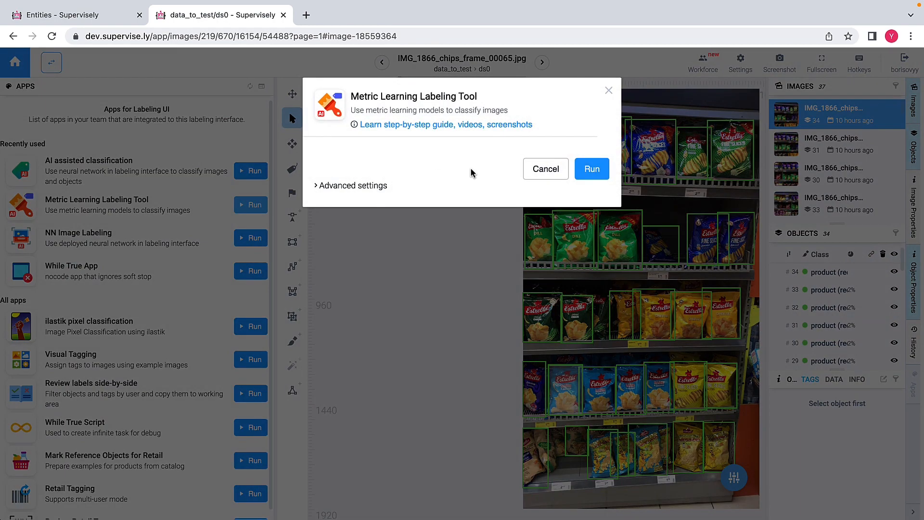
{"action": "left_click", "coordinate": [590, 170]}
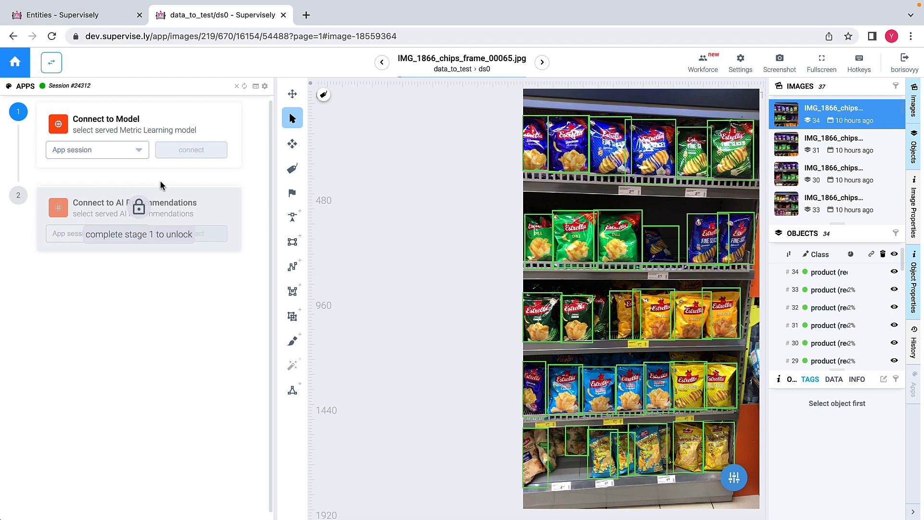
{"action": "left_click", "coordinate": [140, 152]}
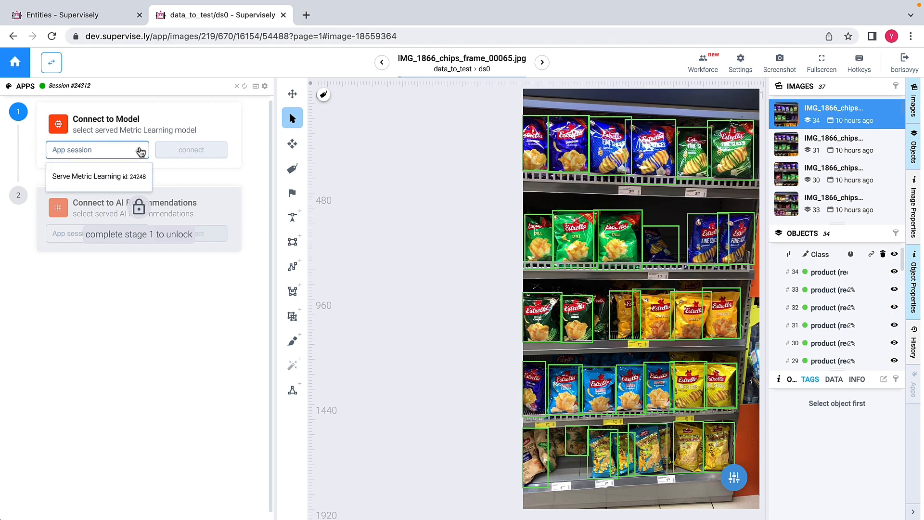
{"action": "left_click", "coordinate": [98, 177]}
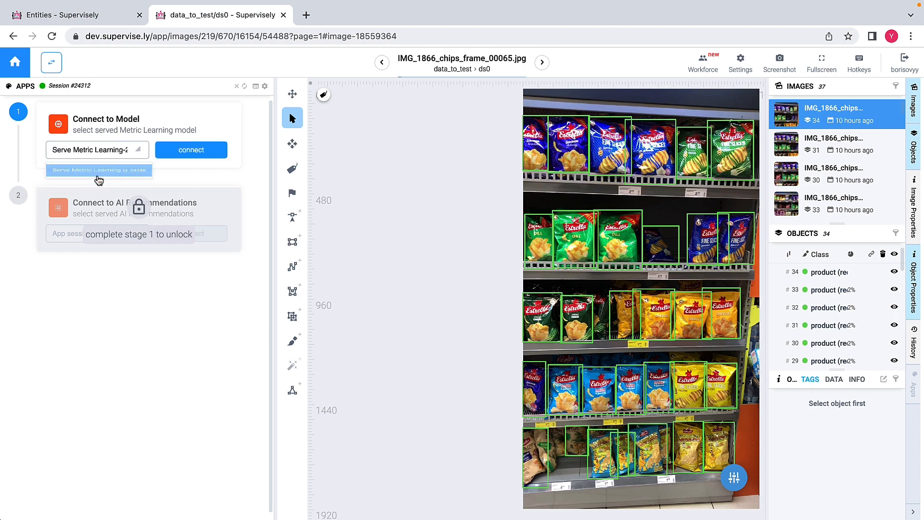
{"action": "left_click", "coordinate": [194, 151]}
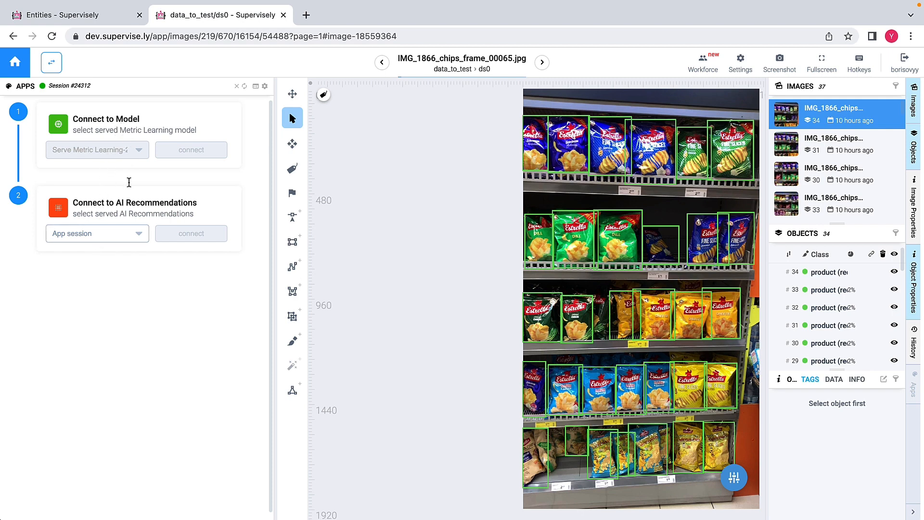
Step: Connect the labeling tool to the AI Recommendations app session
{"action": "left_click", "coordinate": [114, 234]}
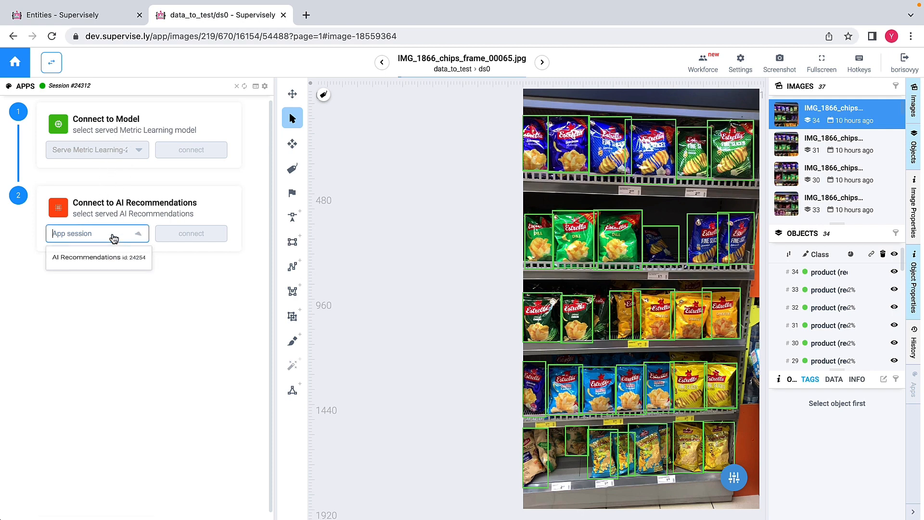
{"action": "left_click", "coordinate": [110, 261]}
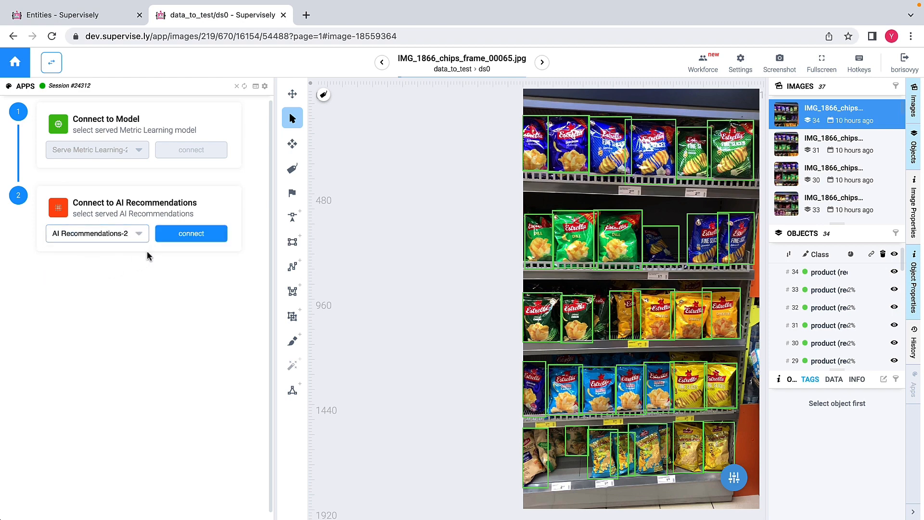
{"action": "left_click", "coordinate": [193, 233]}
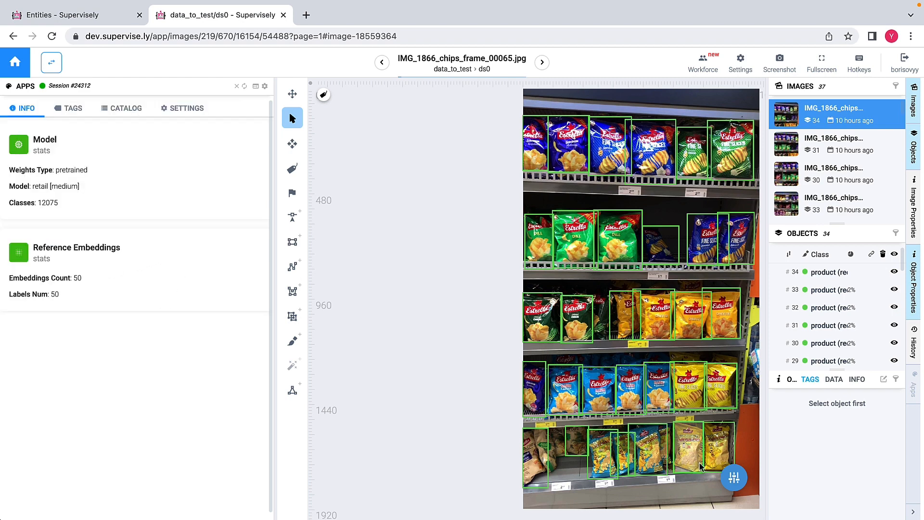
Step: Open the catalog of reference data and preview the reference image of label H_PRI_G_D_0001
{"action": "mouse_move", "coordinate": [734, 475]}
{"action": "left_click", "coordinate": [734, 396]}
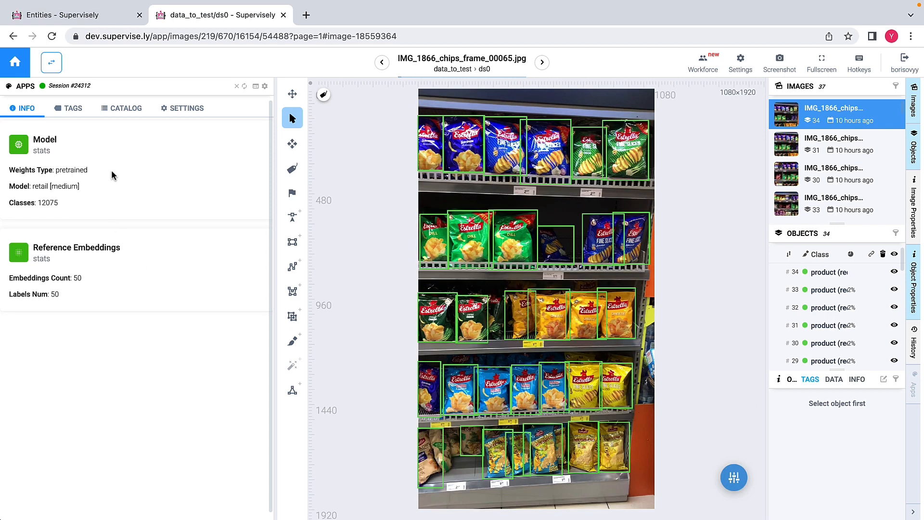
{"action": "left_click", "coordinate": [126, 110]}
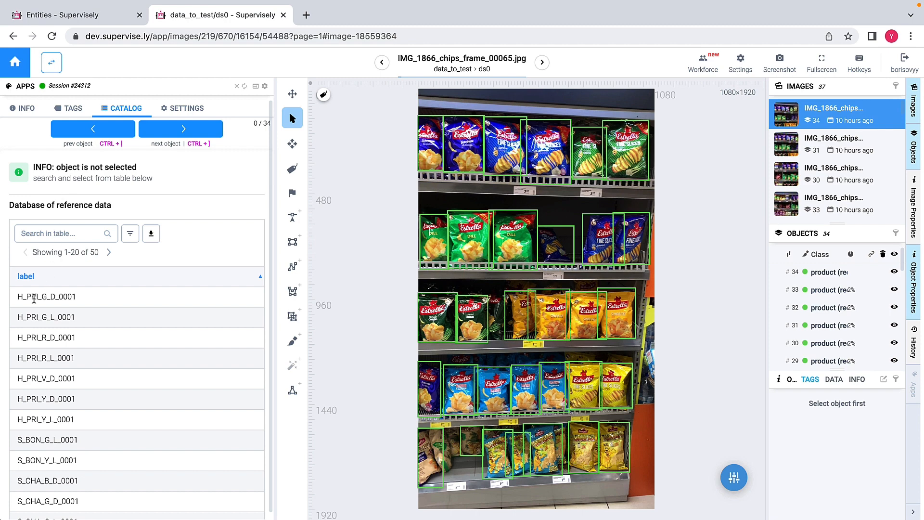
{"action": "left_click", "coordinate": [59, 297]}
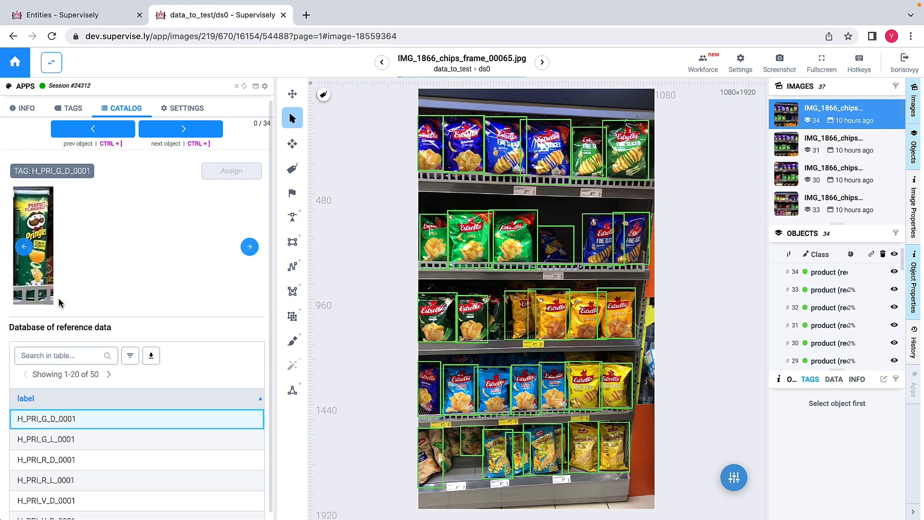
{"action": "scroll", "coordinate": [59, 302], "scroll_direction": "down", "scroll_amount": 3}
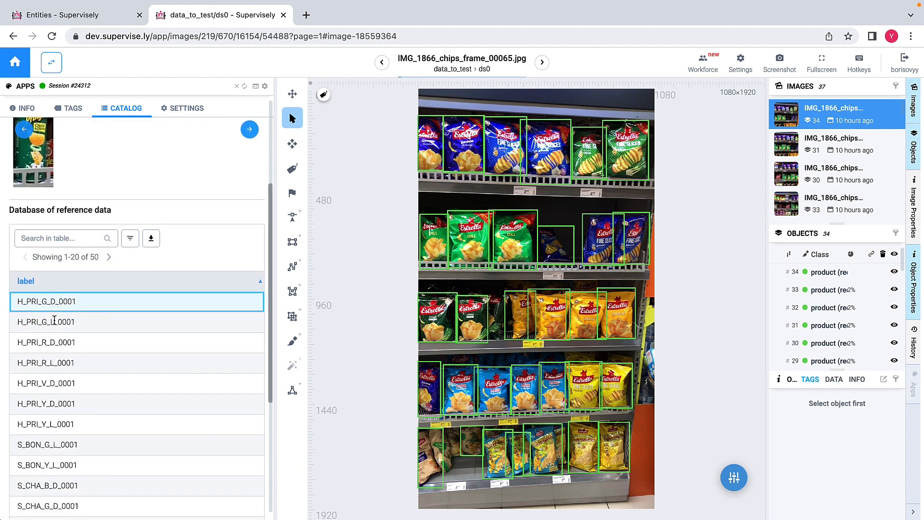
Step: Preview the catalog reference image of label H_PRI_G_L_0001 and select the second product on the top shelf
{"action": "left_click", "coordinate": [54, 322]}
{"action": "scroll", "coordinate": [77, 308], "scroll_direction": "up", "scroll_amount": 3}
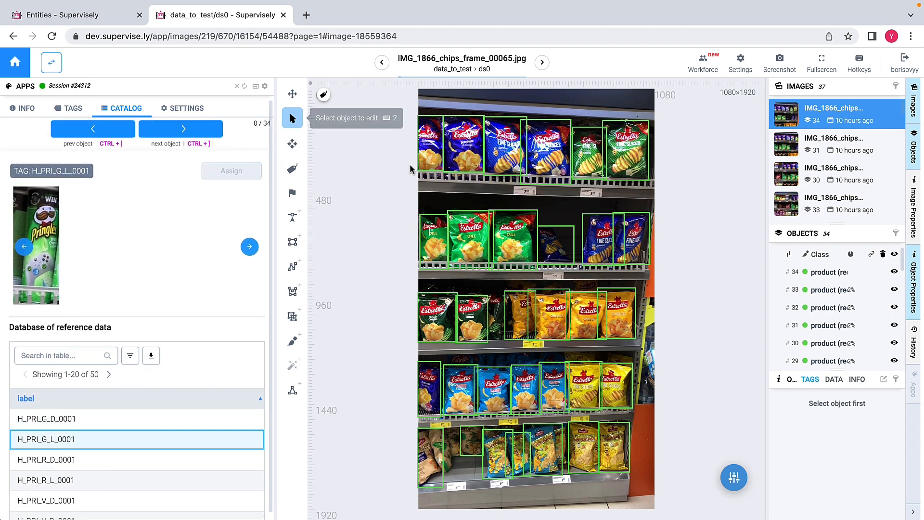
{"action": "left_click", "coordinate": [465, 157]}
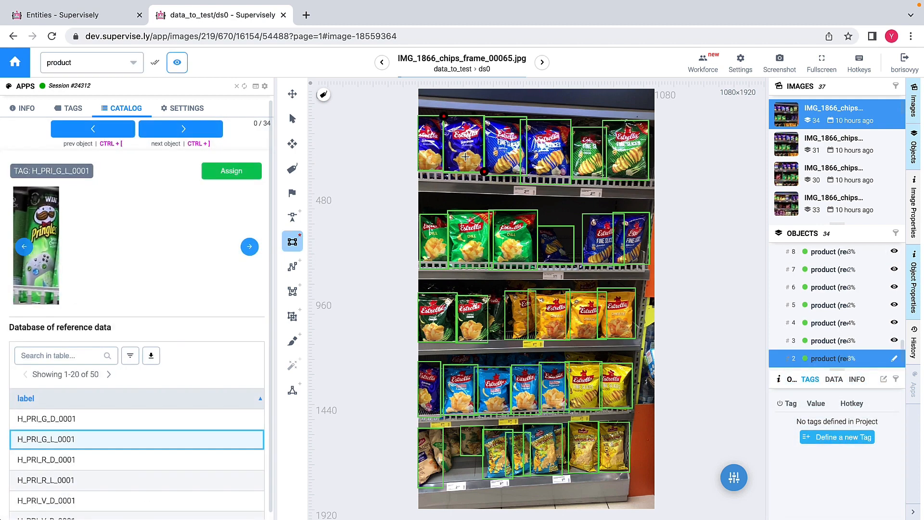
{"action": "left_click", "coordinate": [234, 176]}
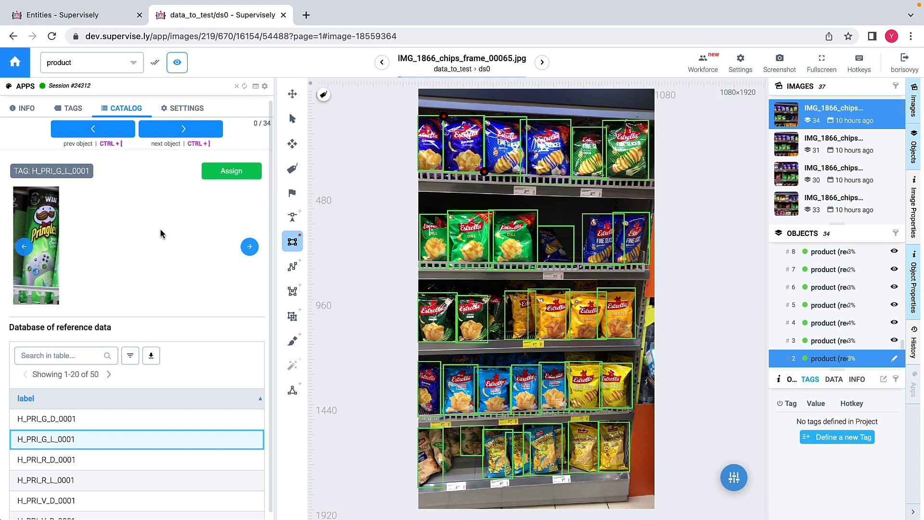
Step: Turn off adding every new patch to the reference database and set the Top N prediction count to 7
{"action": "left_click", "coordinate": [190, 114]}
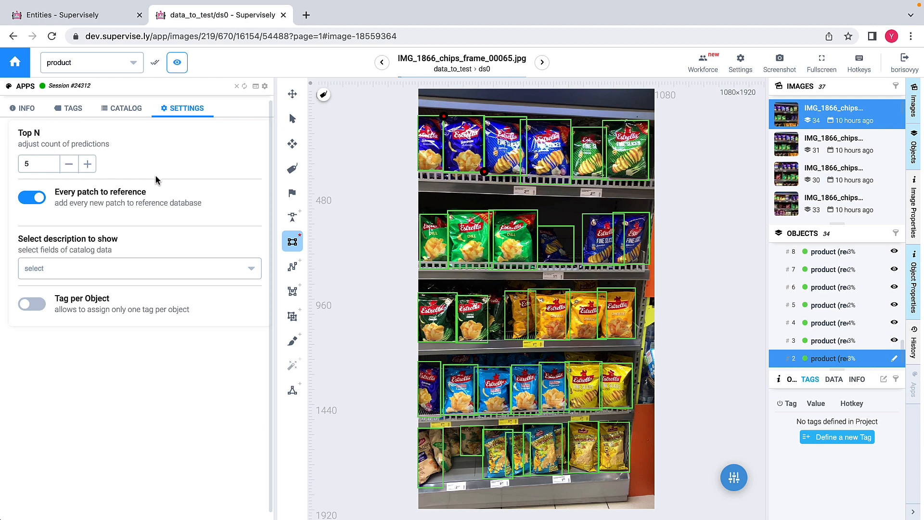
{"action": "left_click", "coordinate": [30, 203]}
{"action": "left_click", "coordinate": [36, 164]}
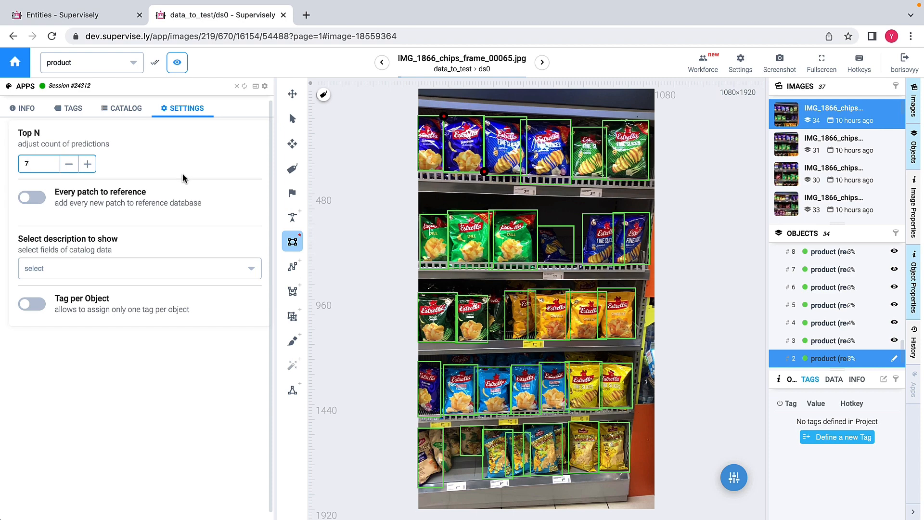
Step: Review the neural network predictions for the first bag on the top shelf and assign it the tag S_EST_B_D_0001
{"action": "left_click", "coordinate": [293, 119]}
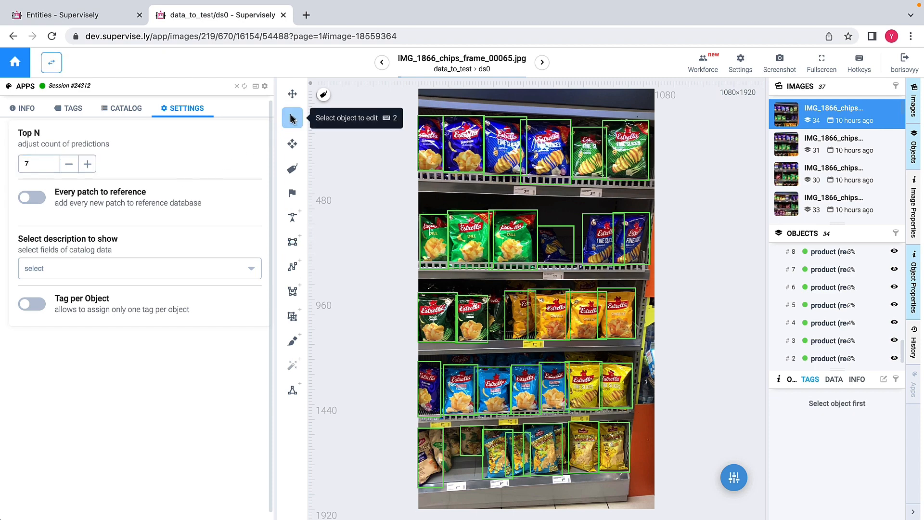
{"action": "left_click", "coordinate": [437, 142]}
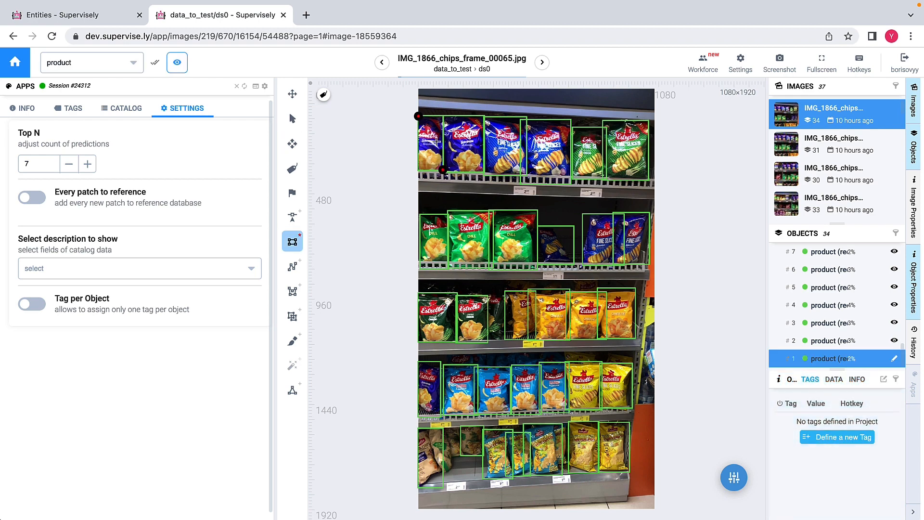
{"action": "left_click", "coordinate": [71, 108]}
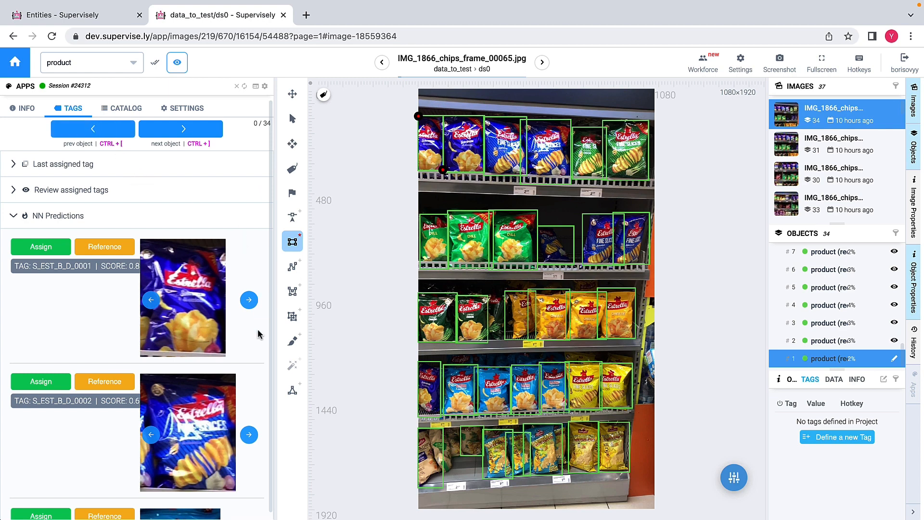
{"action": "scroll", "coordinate": [259, 333], "scroll_direction": "down", "scroll_amount": 7}
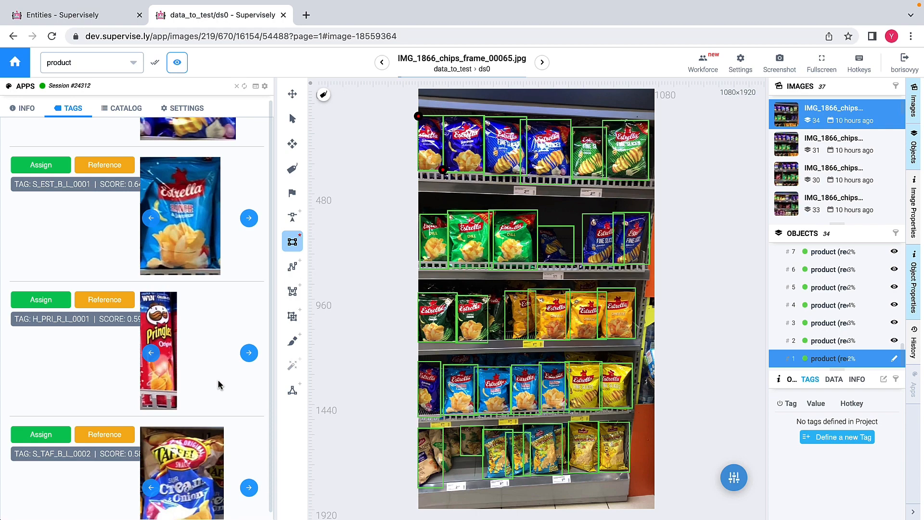
{"action": "scroll", "coordinate": [218, 383], "scroll_direction": "down", "scroll_amount": 6}
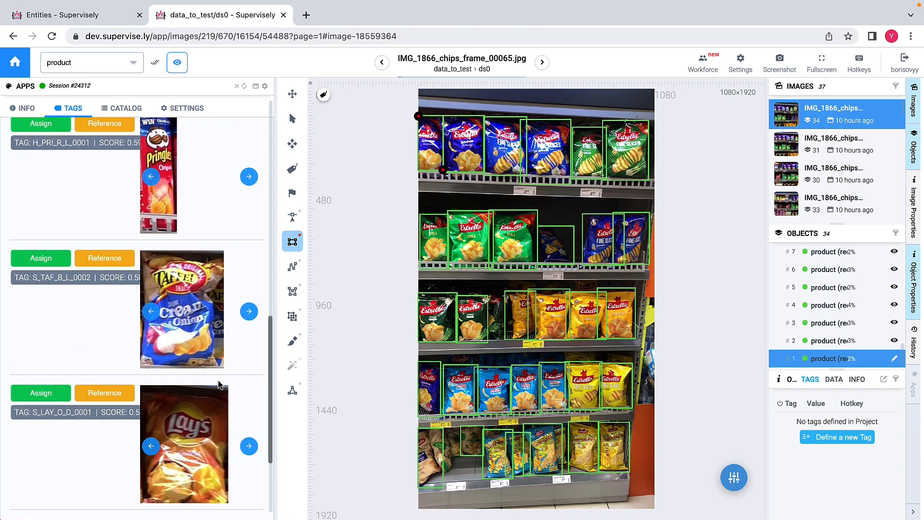
{"action": "scroll", "coordinate": [218, 384], "scroll_direction": "up", "scroll_amount": 13}
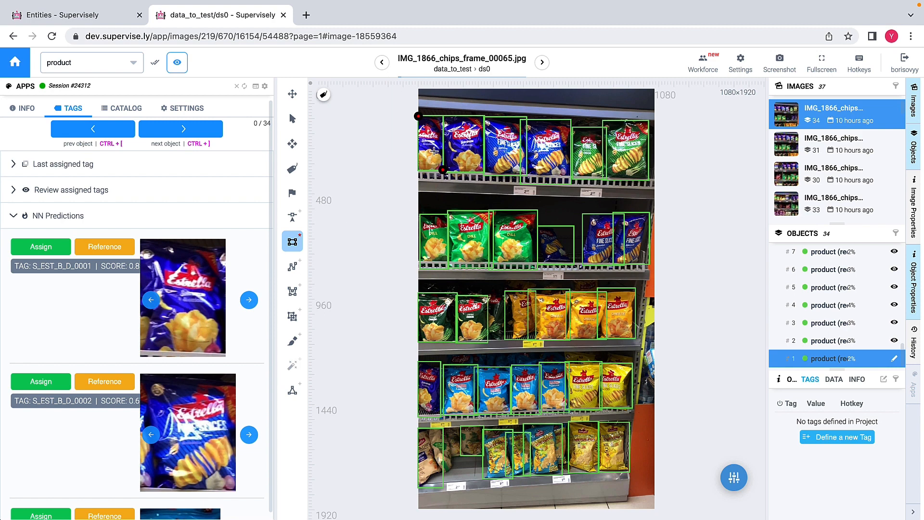
{"action": "left_click", "coordinate": [32, 249]}
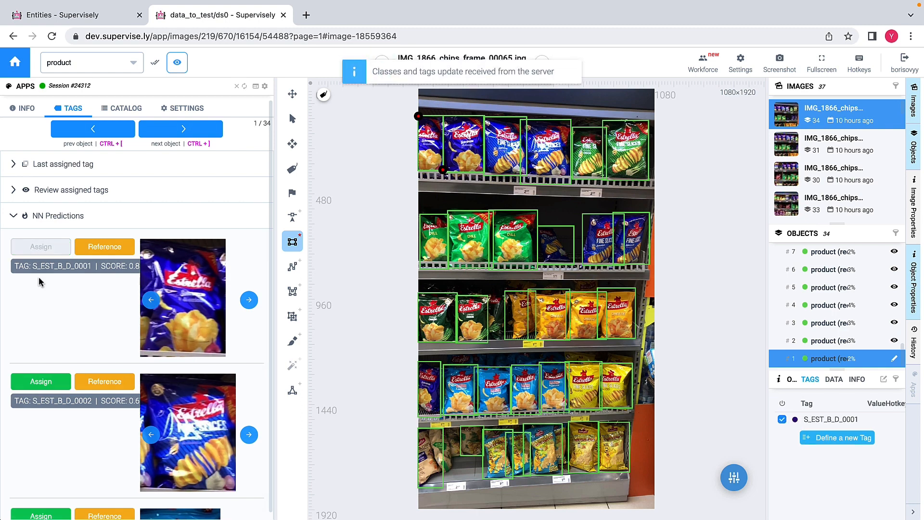
Step: Display the object tags on the image and inspect the tag of the first top-shelf bag up close
{"action": "left_click", "coordinate": [294, 171]}
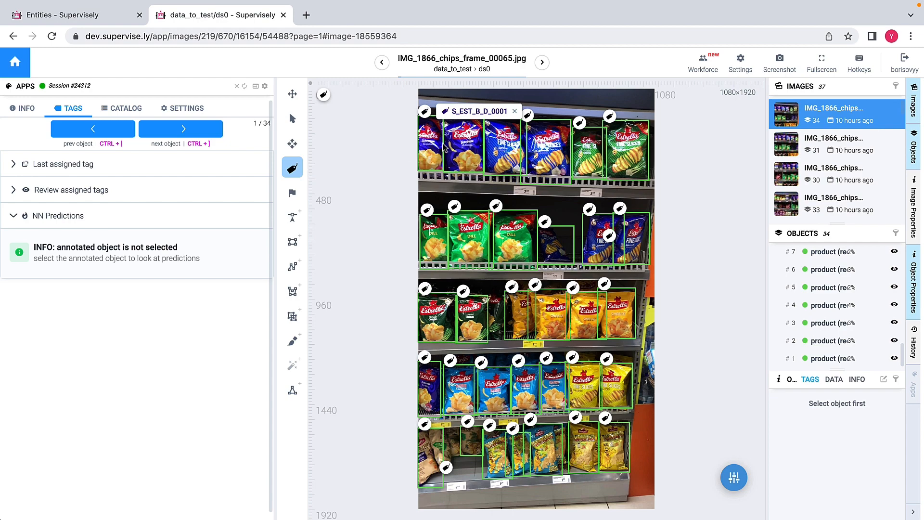
{"action": "scroll", "coordinate": [443, 143], "scroll_direction": "up", "scroll_amount": 5}
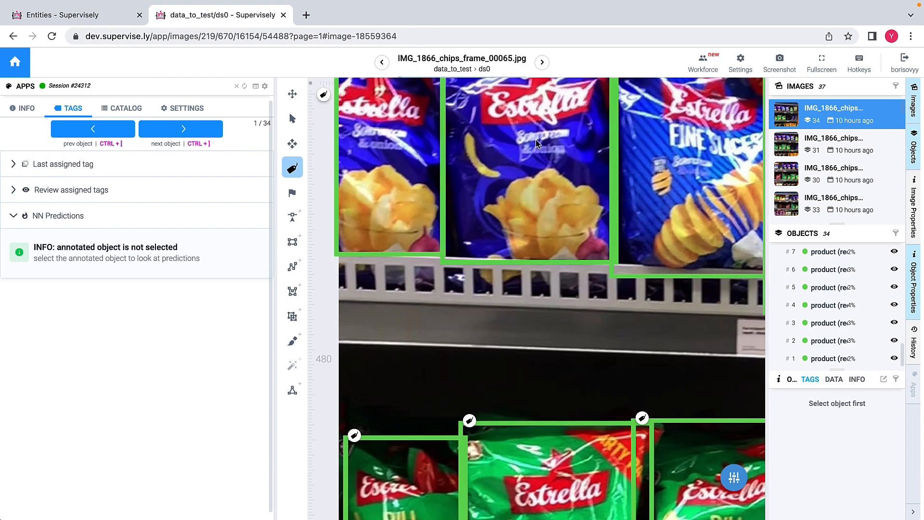
{"action": "left_click_drag", "start_coordinate": [536, 140], "coordinate": [541, 290]}
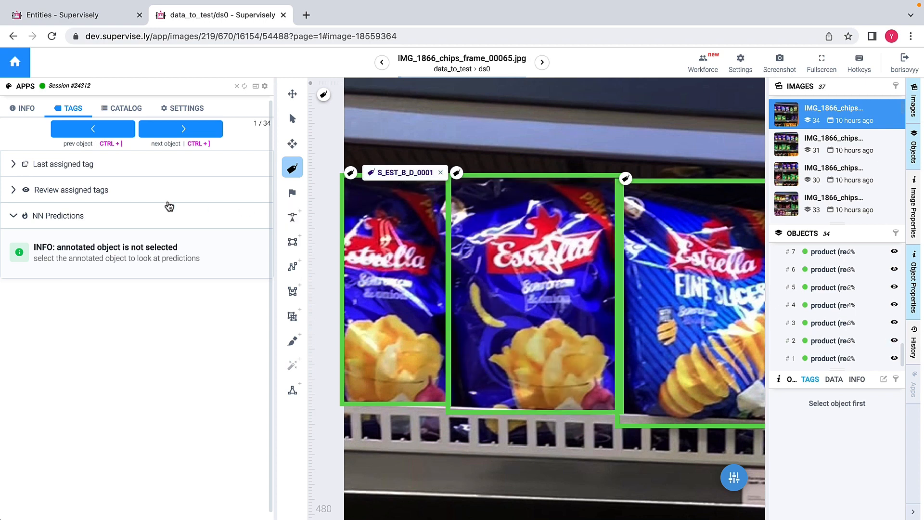
Step: Go to the second bag on the top shelf and assign it the predicted tag S_EST_B_D_0001
{"action": "left_click", "coordinate": [100, 130]}
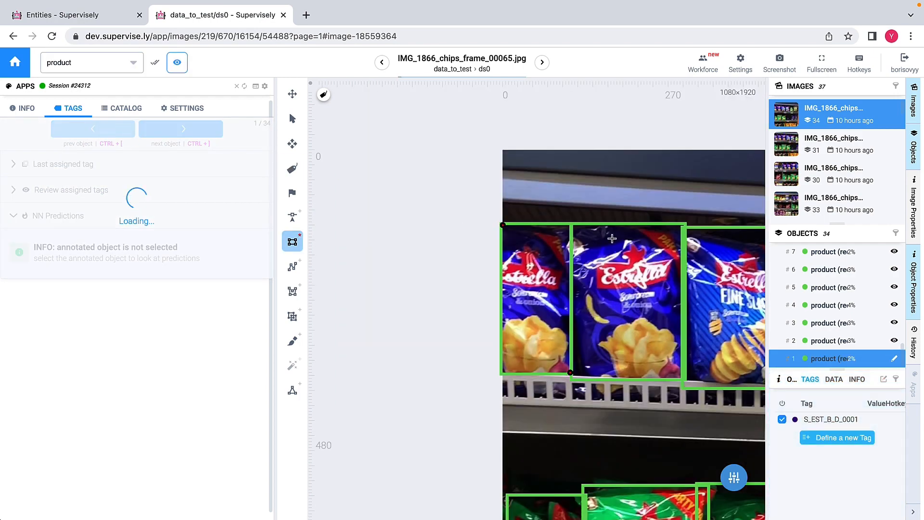
{"action": "scroll", "coordinate": [615, 239], "scroll_direction": "down", "scroll_amount": 3}
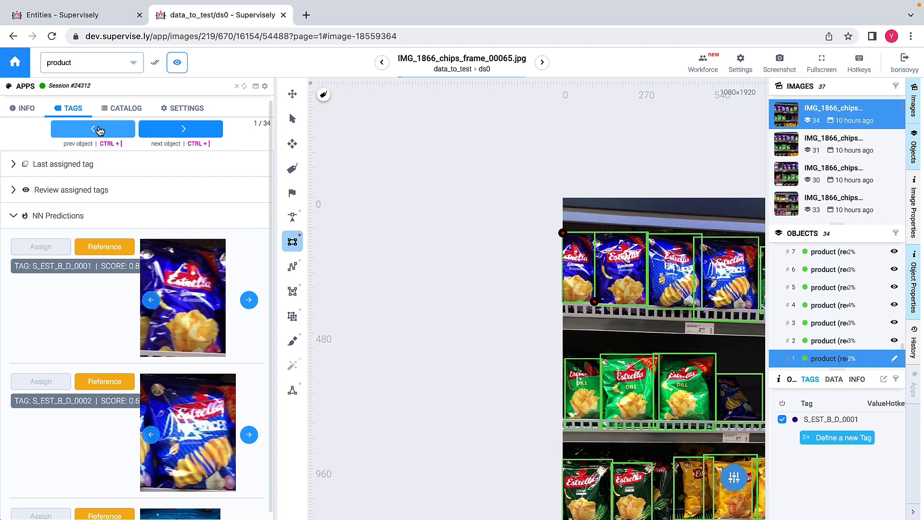
{"action": "left_click", "coordinate": [100, 129]}
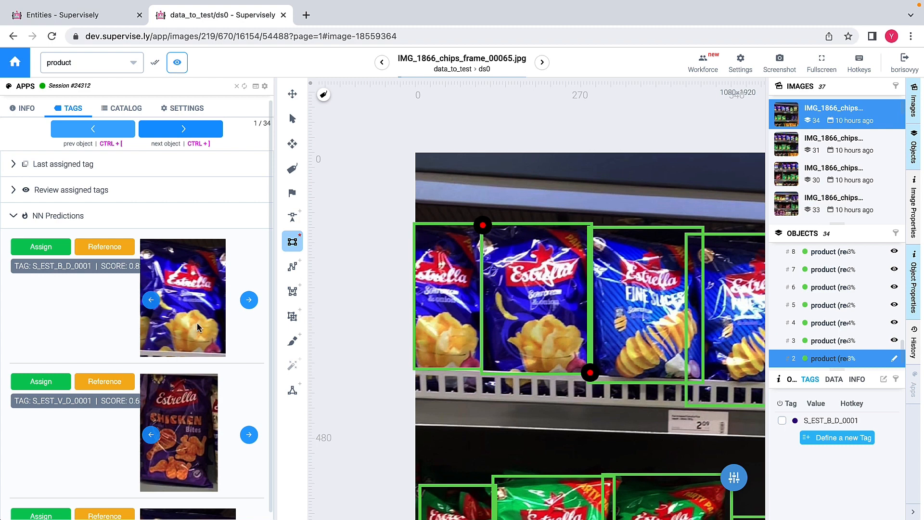
{"action": "left_click", "coordinate": [49, 247]}
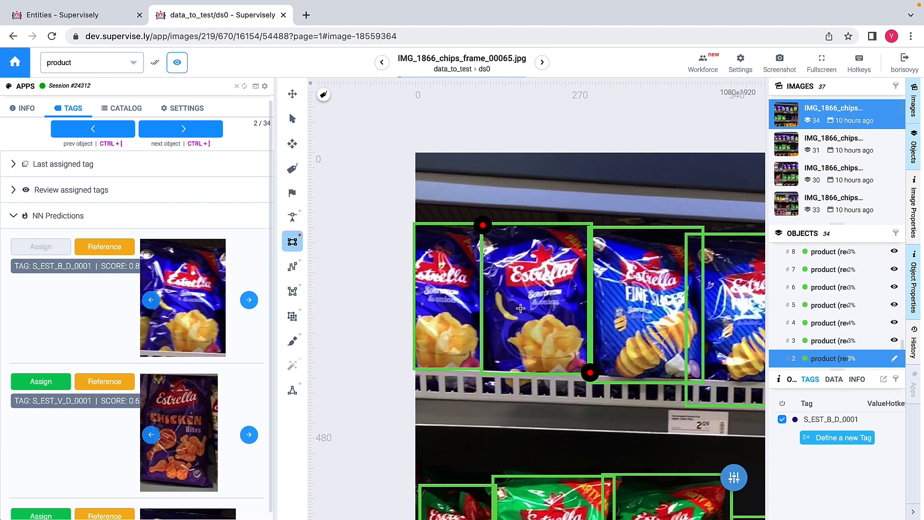
Step: Select the third bag on the top shelf, the blue Fine Slices, and assign it the predicted tag S_EST_B_D_0002
{"action": "left_click", "coordinate": [291, 119]}
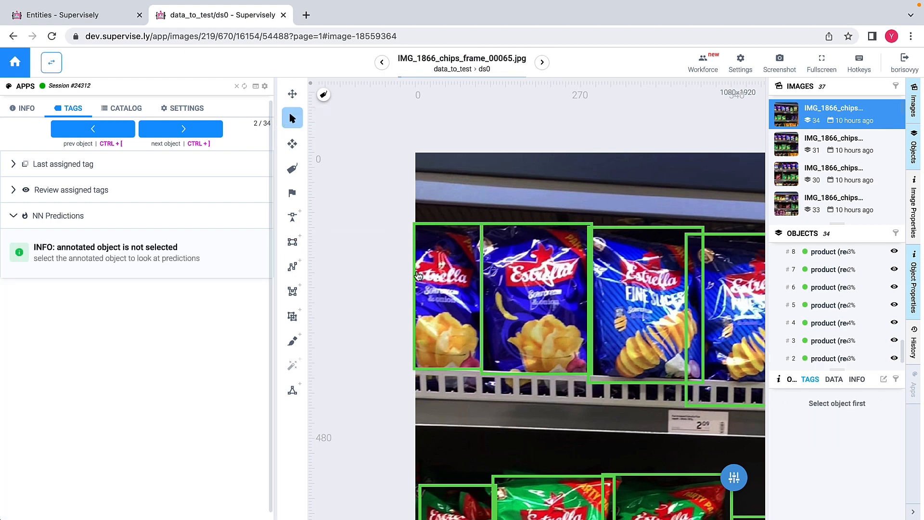
{"action": "left_click", "coordinate": [652, 316]}
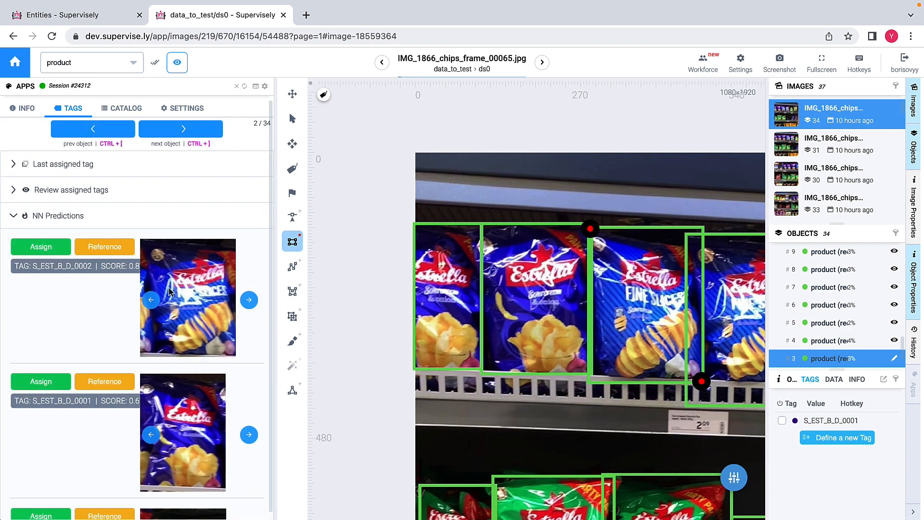
{"action": "left_click", "coordinate": [52, 249]}
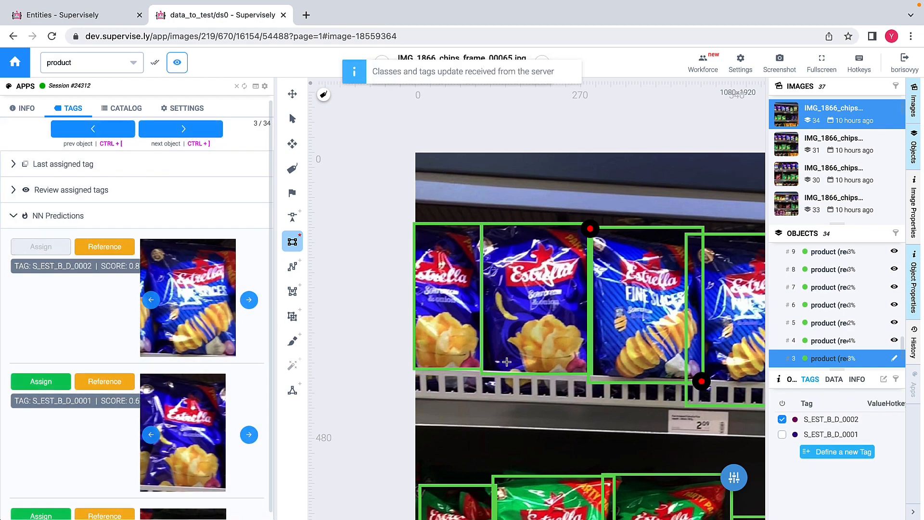
Step: Select the fifth bag on the top shelf, review its predictions and assign it the tag S_EST_G_L_0001
{"action": "scroll", "coordinate": [551, 314], "scroll_direction": "down", "scroll_amount": 6}
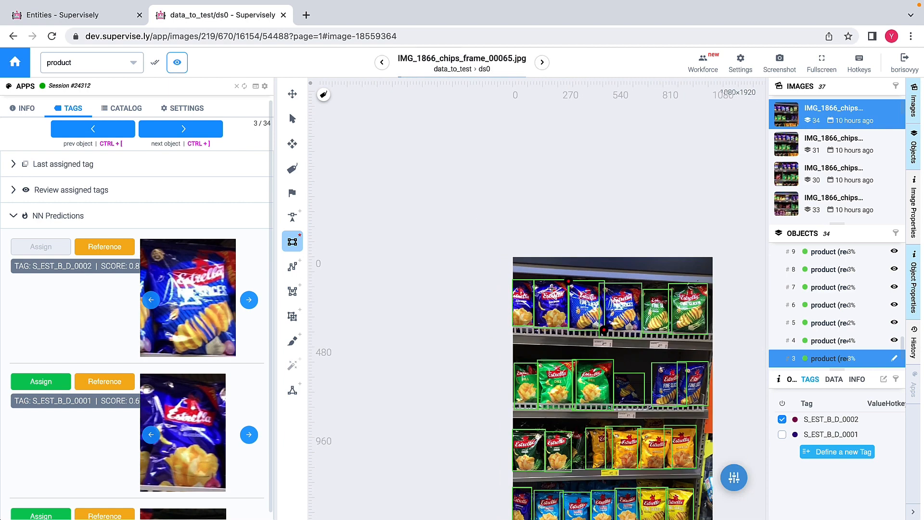
{"action": "left_click", "coordinate": [292, 119]}
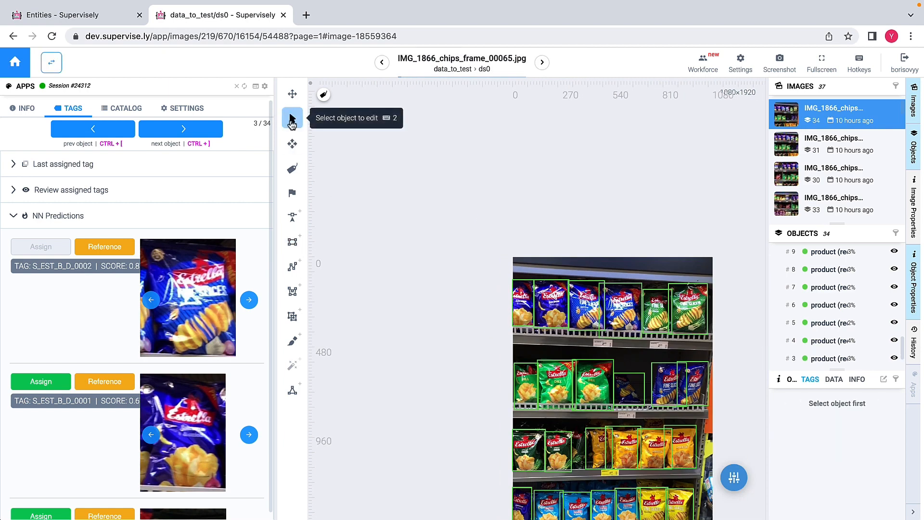
{"action": "left_click", "coordinate": [654, 320]}
{"action": "scroll", "coordinate": [654, 319], "scroll_direction": "up", "scroll_amount": 2}
{"action": "scroll", "coordinate": [654, 314], "scroll_direction": "up", "scroll_amount": 1}
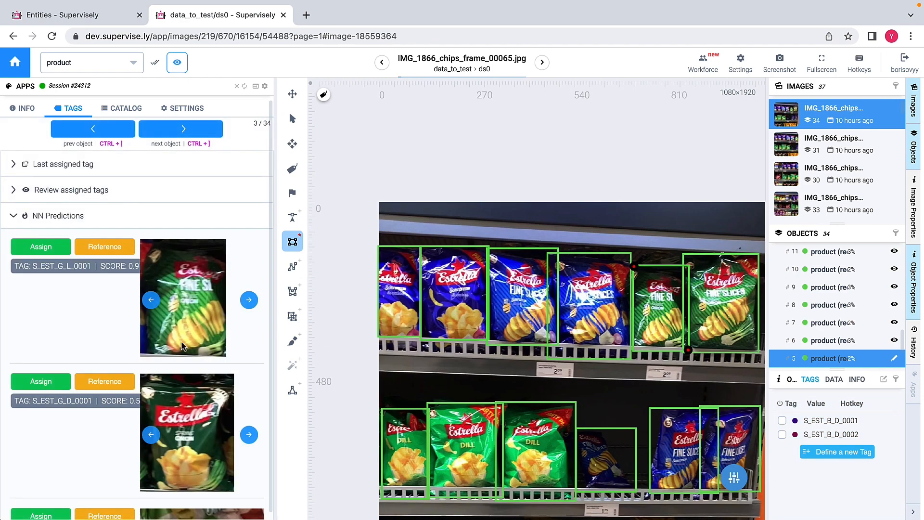
{"action": "scroll", "coordinate": [183, 337], "scroll_direction": "down", "scroll_amount": 10}
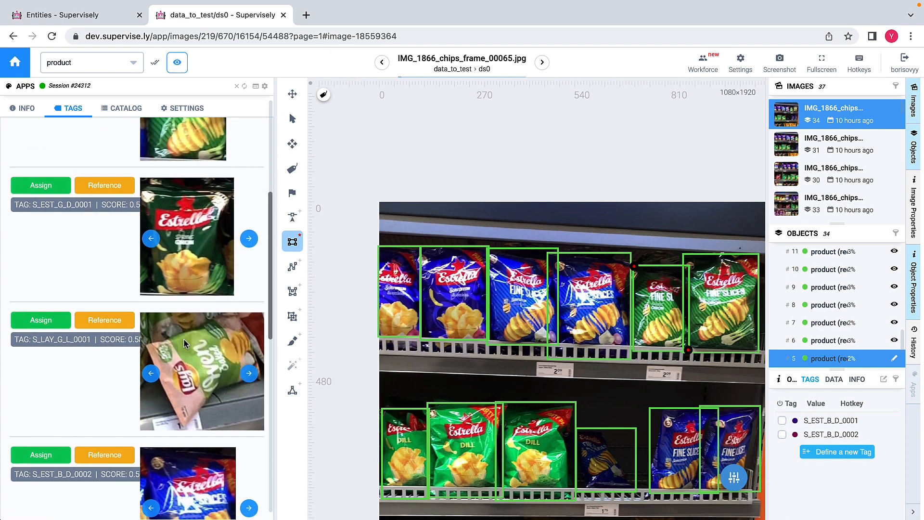
{"action": "scroll", "coordinate": [184, 343], "scroll_direction": "up", "scroll_amount": 10}
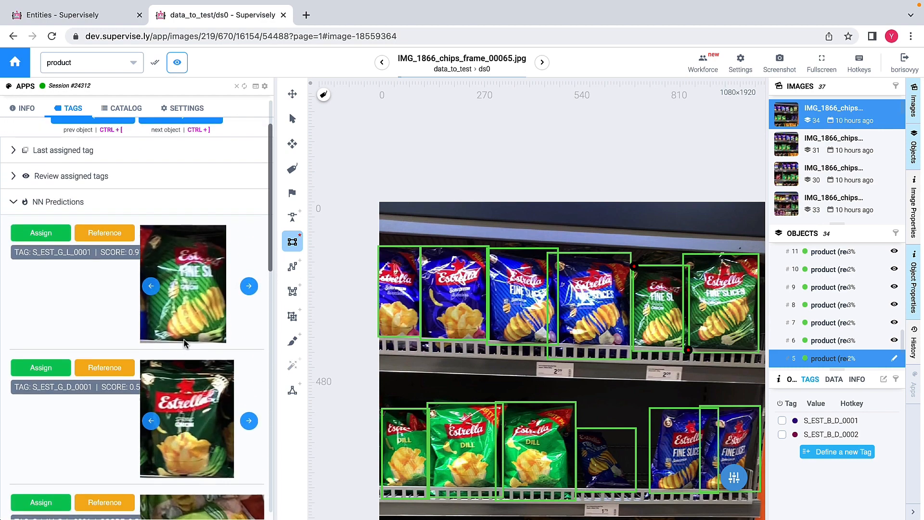
{"action": "left_click", "coordinate": [41, 238]}
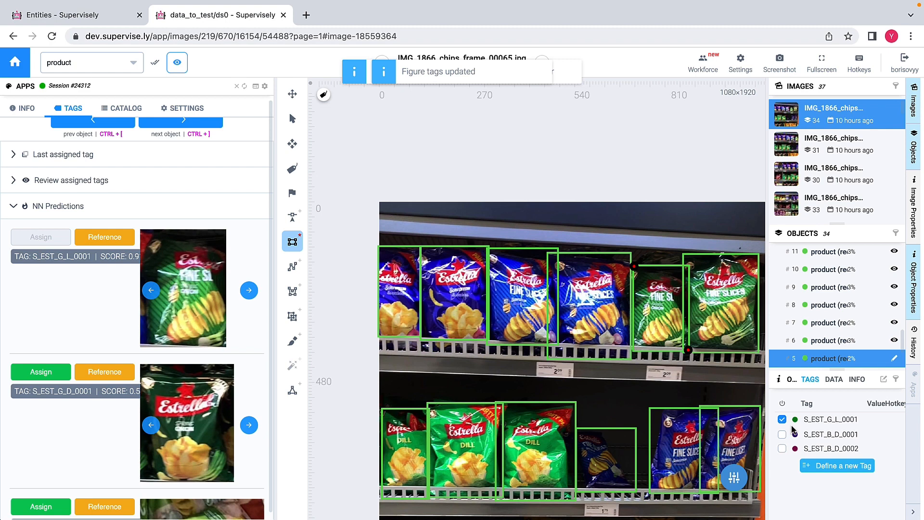
Step: Select the second green Dill bag on the second shelf and assign it the predicted tag S_EST_G_L_0002
{"action": "left_click", "coordinate": [292, 118]}
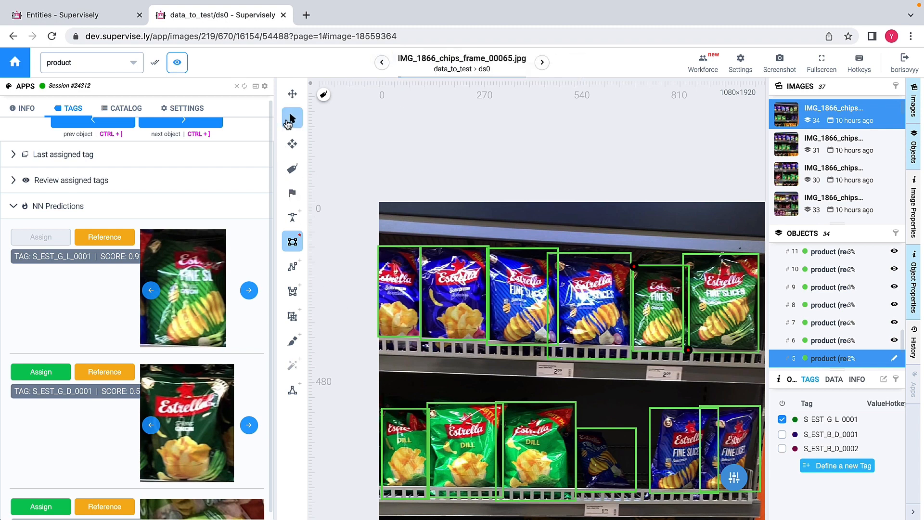
{"action": "left_click", "coordinate": [472, 445]}
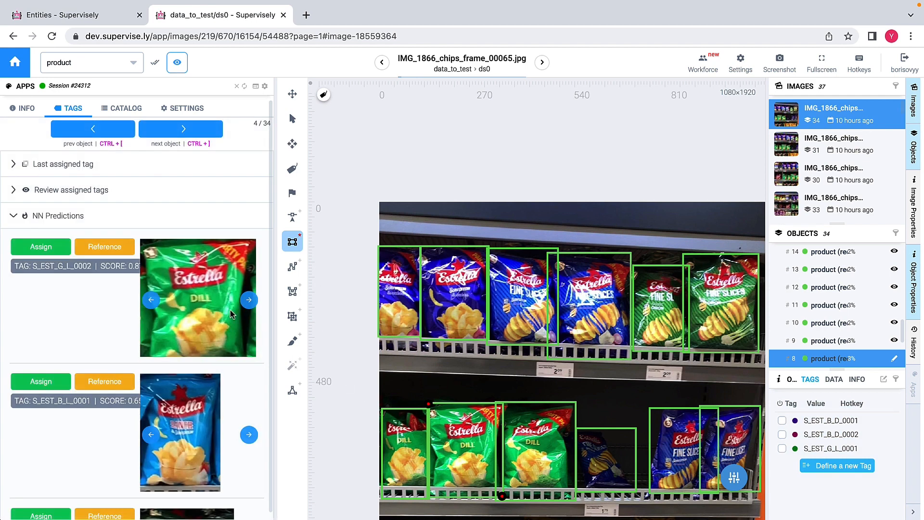
{"action": "left_click", "coordinate": [34, 248]}
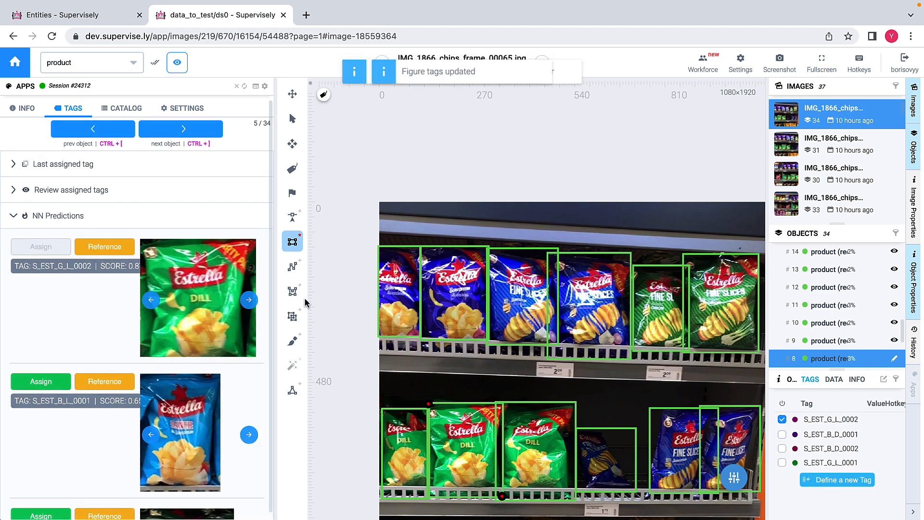
Step: Select the dark, tilted bag on the second shelf and assign it the predicted tag S_EST_B_D_0002
{"action": "left_click", "coordinate": [292, 118]}
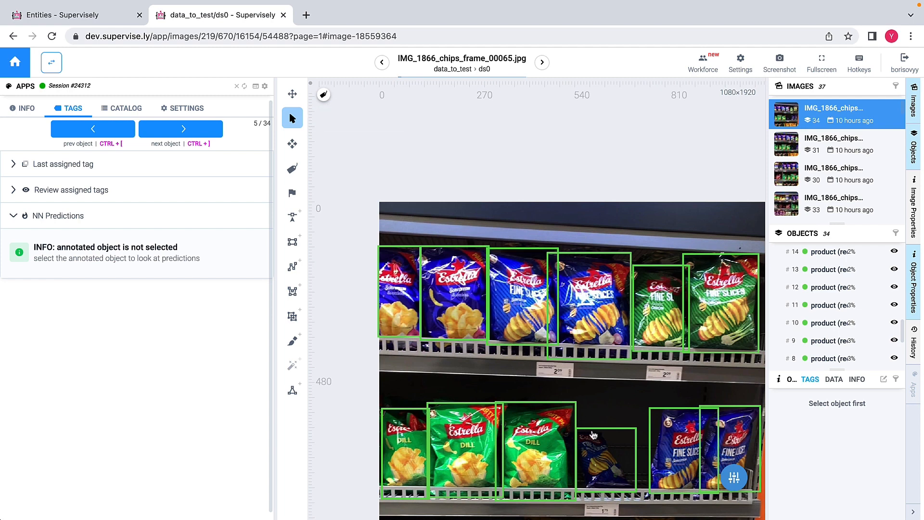
{"action": "left_click", "coordinate": [606, 462]}
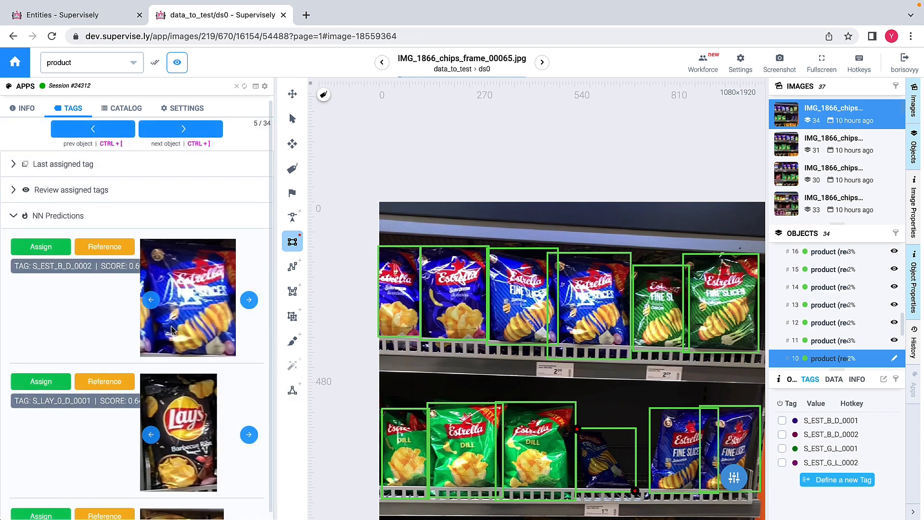
{"action": "left_click", "coordinate": [42, 246]}
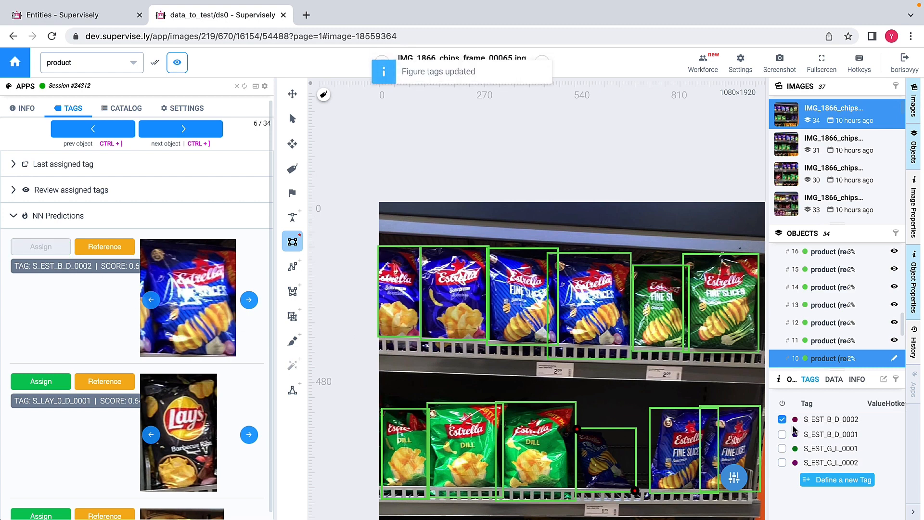
{"action": "scroll", "coordinate": [597, 422], "scroll_direction": "down", "scroll_amount": 2}
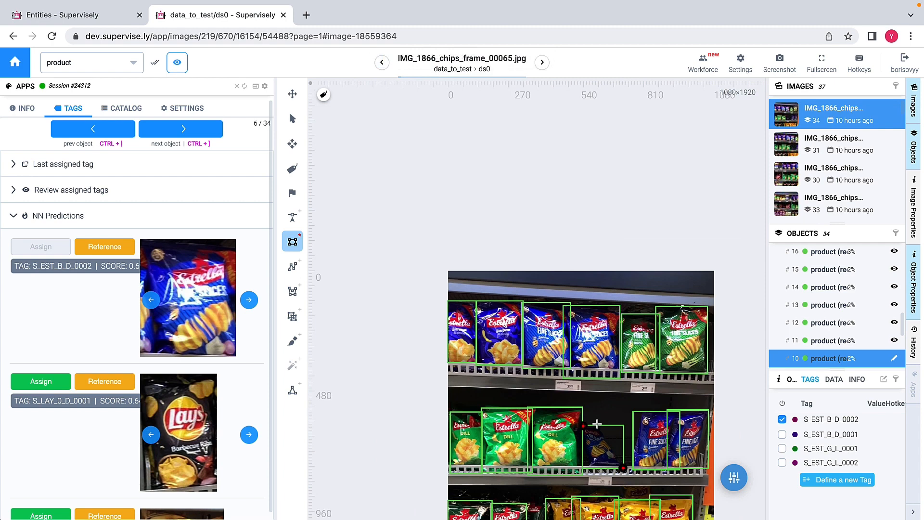
Step: Select the second dark green bag on the third shelf, assign it the predicted tag S_EST_G_D_0001, and show the object tags on the image
{"action": "left_click_drag", "start_coordinate": [582, 468], "coordinate": [517, 286]}
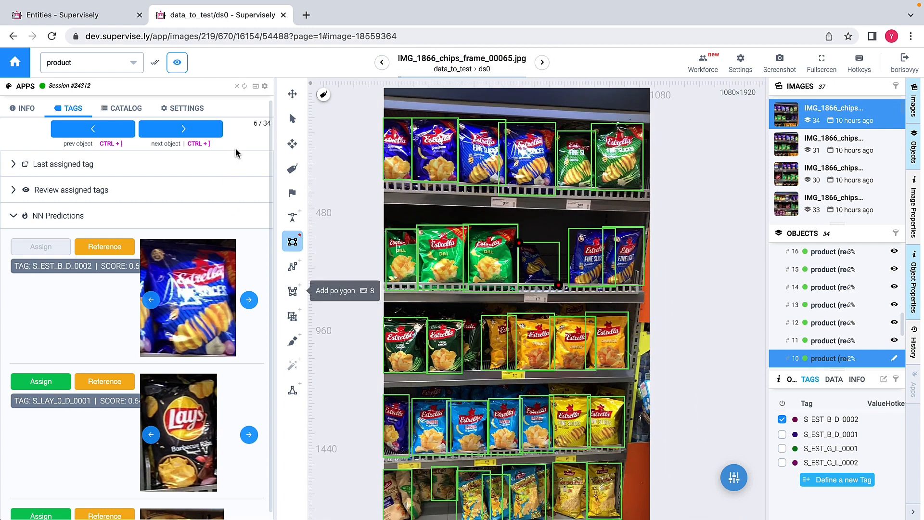
{"action": "left_click", "coordinate": [291, 119]}
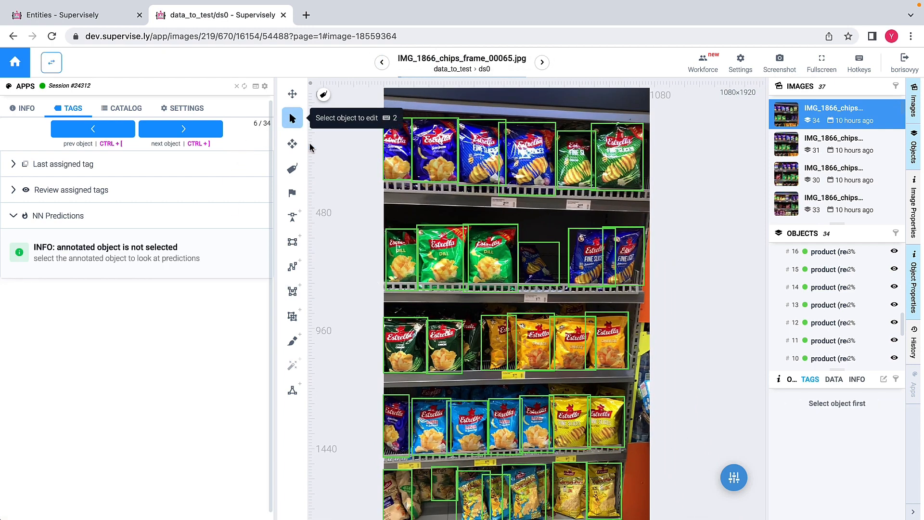
{"action": "left_click", "coordinate": [448, 347]}
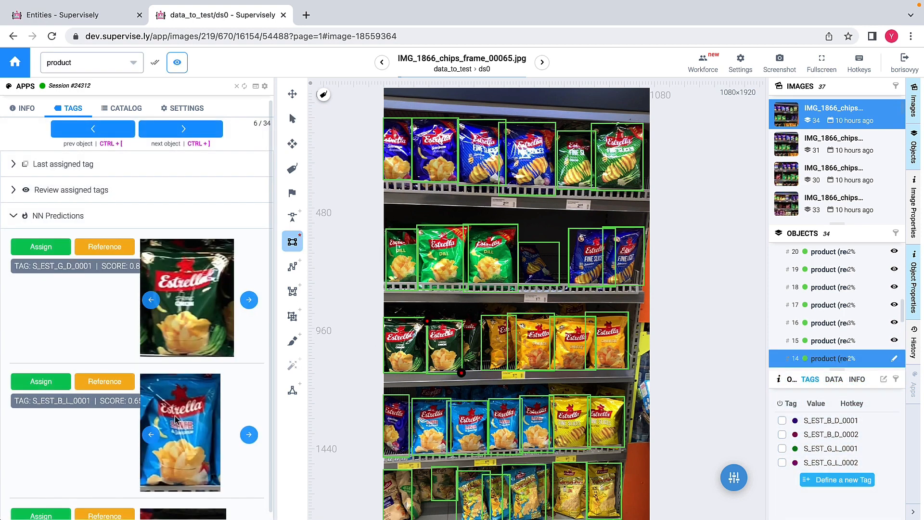
{"action": "scroll", "coordinate": [174, 416], "scroll_direction": "down", "scroll_amount": 4}
{"action": "scroll", "coordinate": [183, 337], "scroll_direction": "up", "scroll_amount": 4}
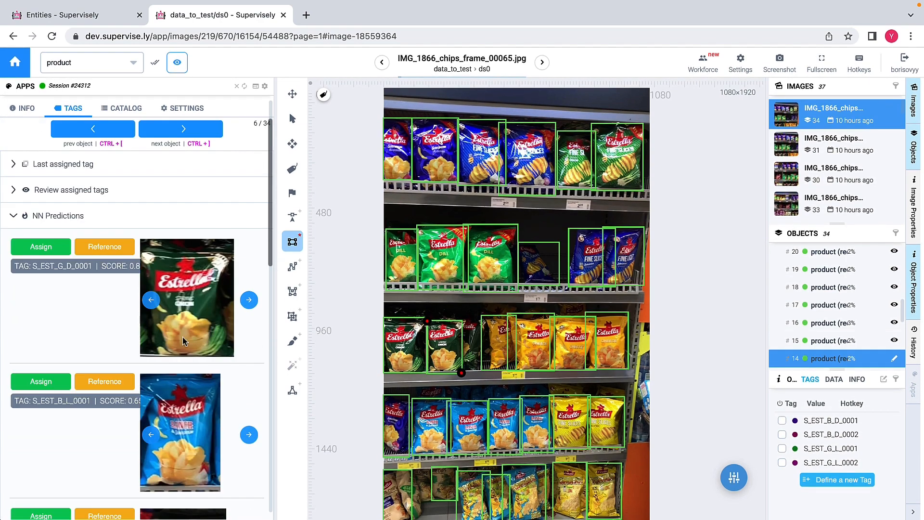
{"action": "left_click", "coordinate": [36, 247]}
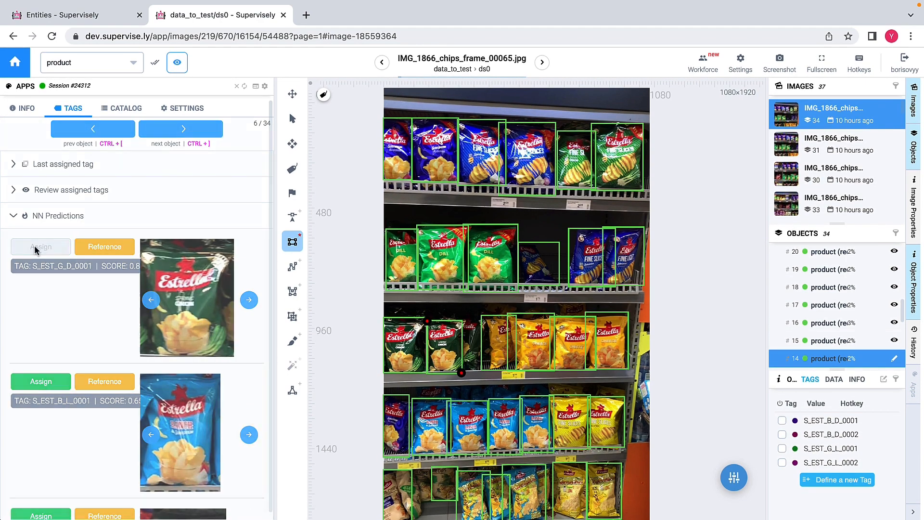
{"action": "left_click", "coordinate": [292, 168]}
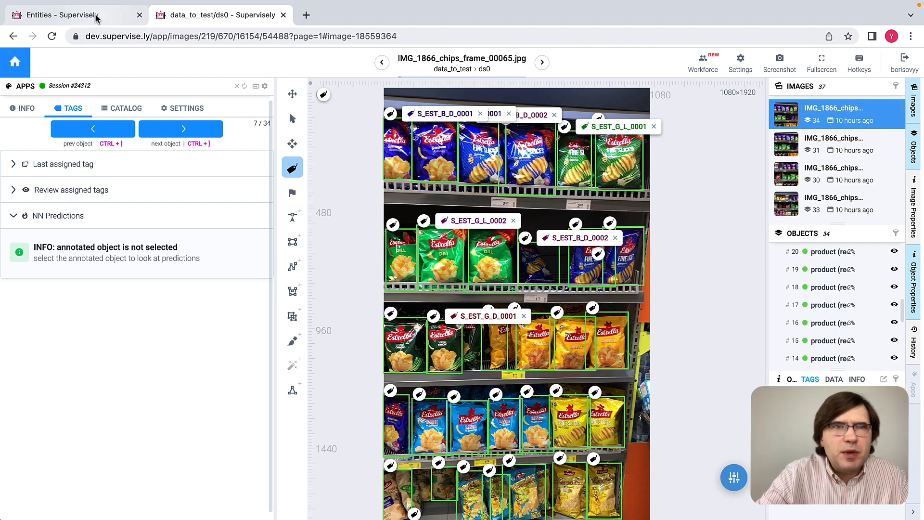
Step: Return to the catalog dataset page and open the workspace's list of app sessions
{"action": "left_click", "coordinate": [72, 14]}
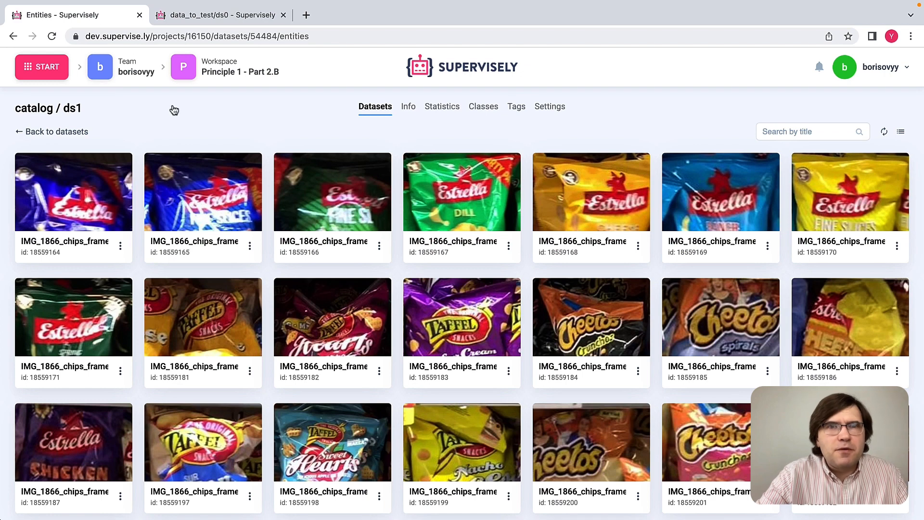
{"action": "left_click", "coordinate": [50, 76]}
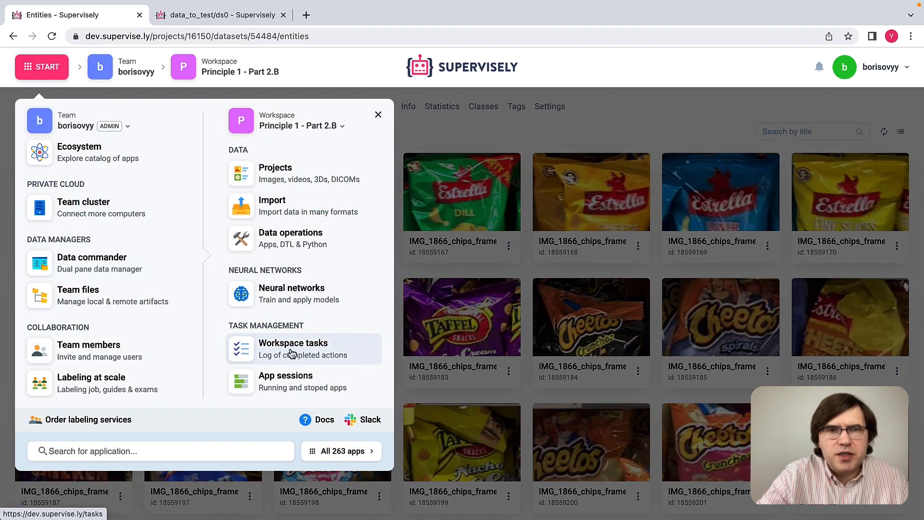
{"action": "left_click", "coordinate": [264, 388]}
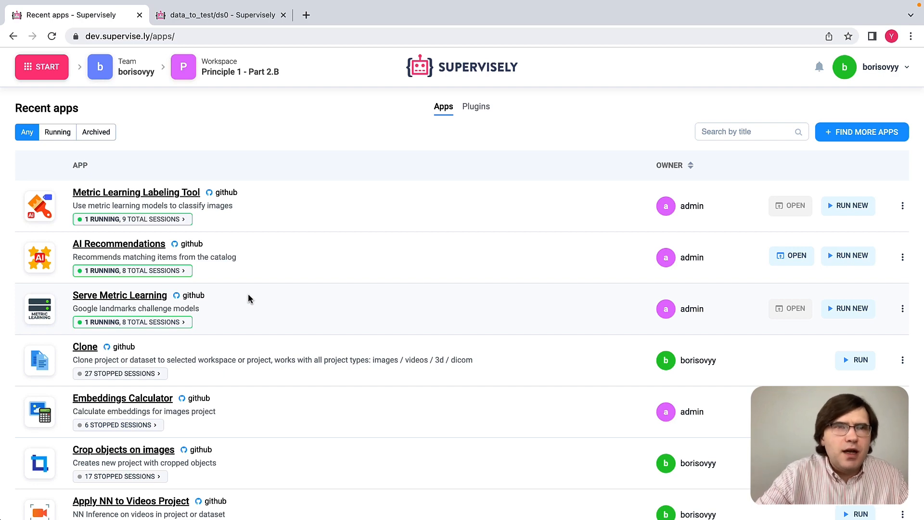
Step: Open the Retail Collection among the Ecosystem collections and look through its readme, including the workflow map, applications and demo data
{"action": "left_click", "coordinate": [52, 75]}
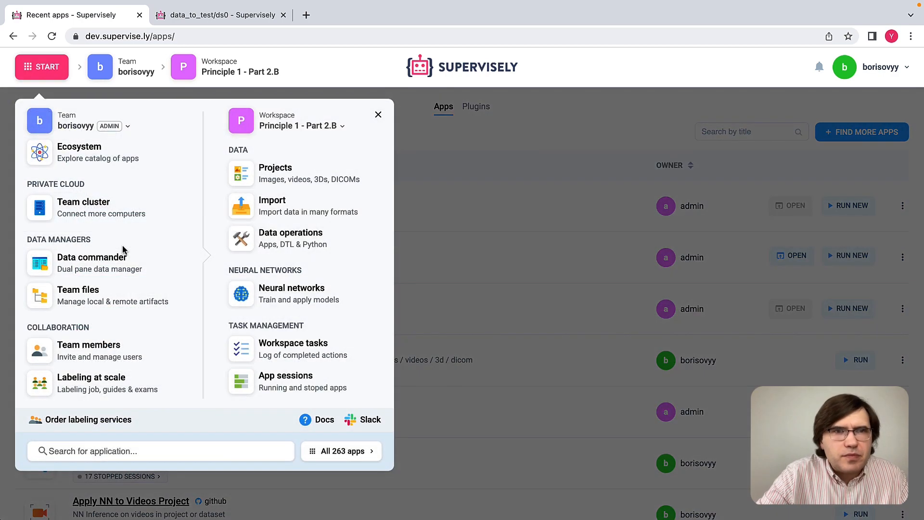
{"action": "left_click", "coordinate": [99, 163]}
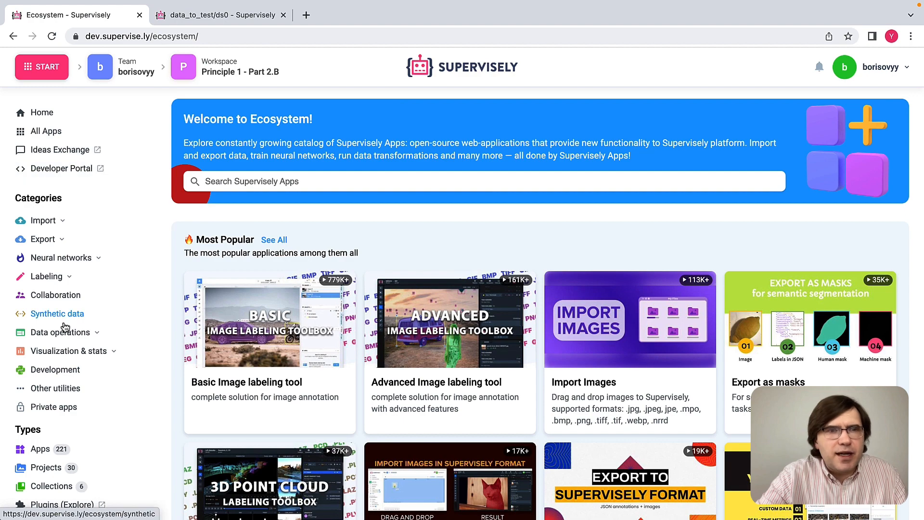
{"action": "scroll", "coordinate": [48, 357], "scroll_direction": "down", "scroll_amount": 3}
{"action": "left_click", "coordinate": [39, 379]}
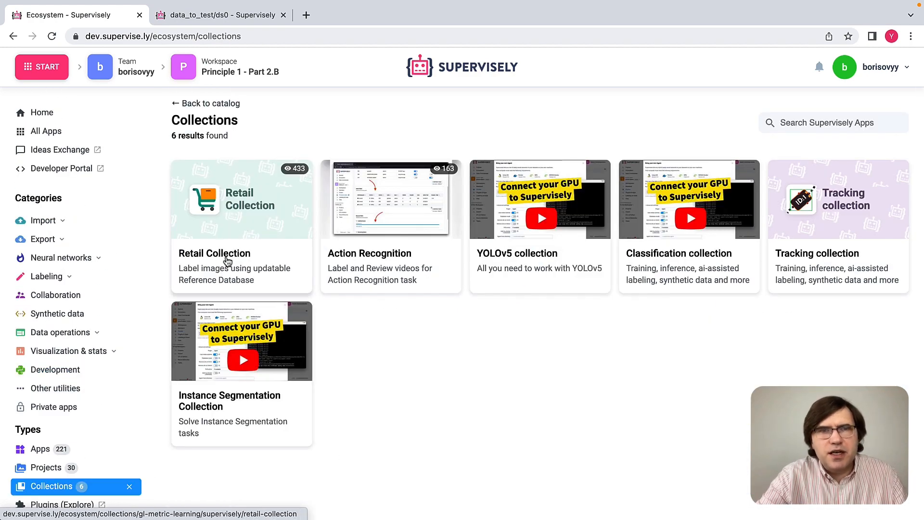
{"action": "left_click", "coordinate": [271, 221]}
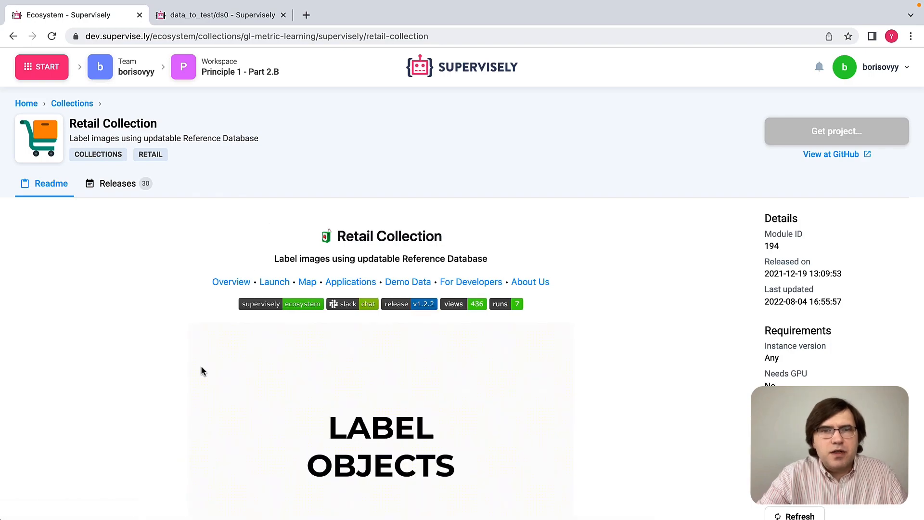
{"action": "scroll", "coordinate": [202, 370], "scroll_direction": "down", "scroll_amount": 15}
{"action": "scroll", "coordinate": [203, 370], "scroll_direction": "down", "scroll_amount": 15}
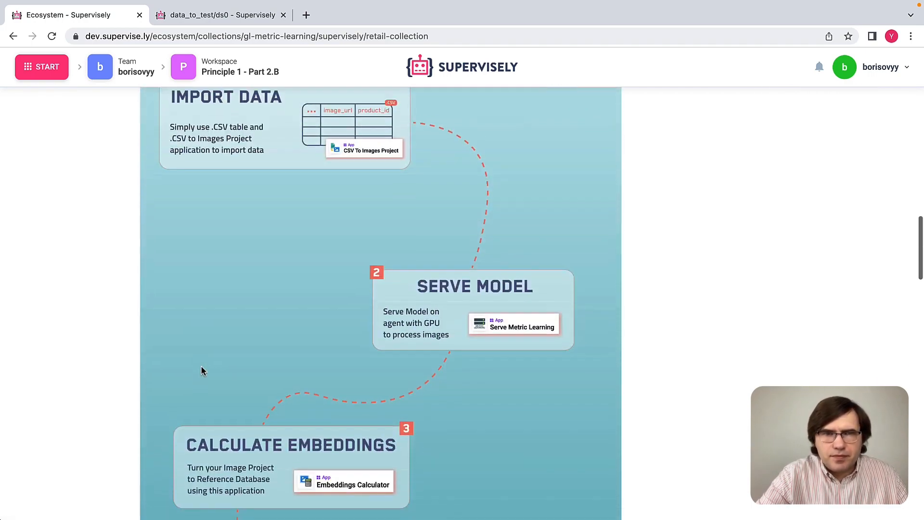
{"action": "scroll", "coordinate": [202, 370], "scroll_direction": "down", "scroll_amount": 10}
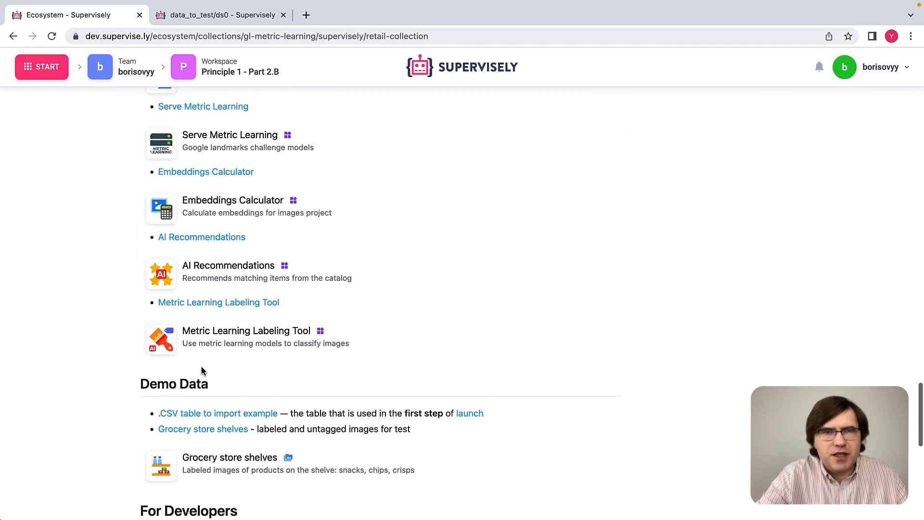
{"action": "scroll", "coordinate": [202, 370], "scroll_direction": "up", "scroll_amount": 8}
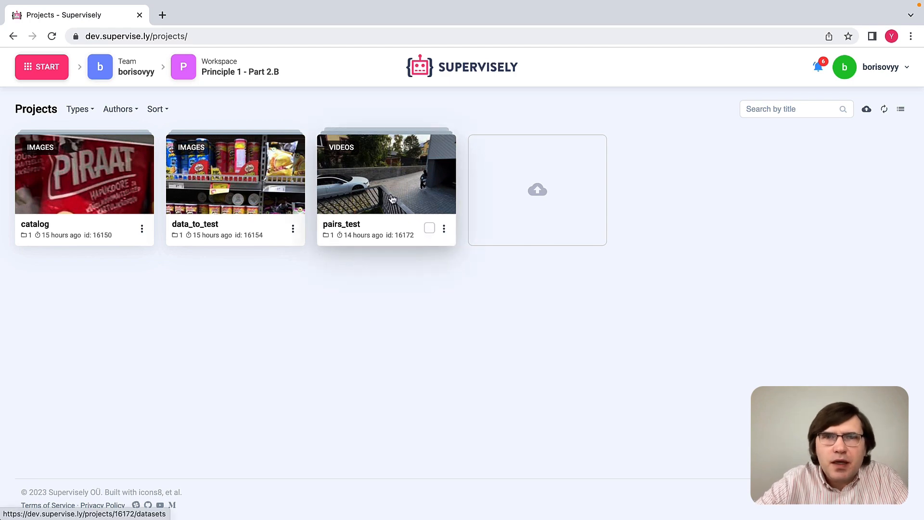
Step: Open my-dataset in the pairs_test project to view its videos, and return to the project's dataset list
{"action": "left_click", "coordinate": [388, 217]}
{"action": "left_click", "coordinate": [86, 210]}
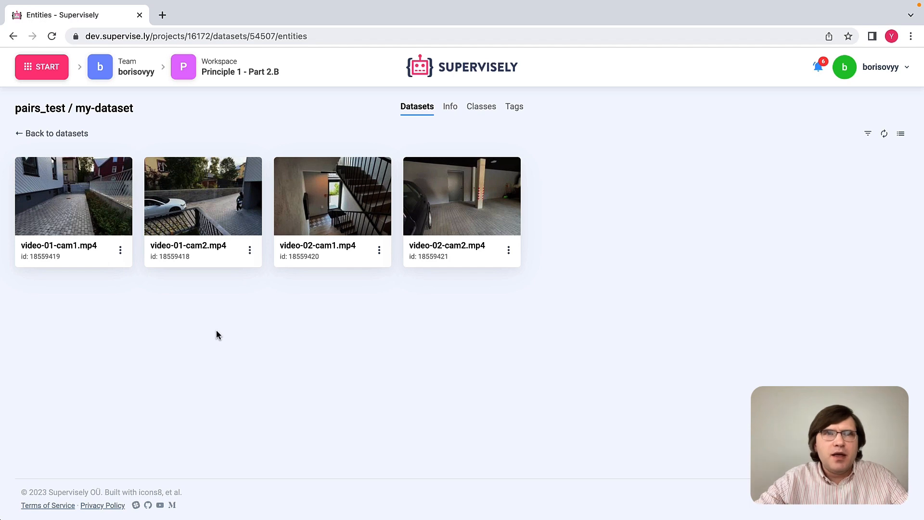
{"action": "left_click", "coordinate": [73, 135]}
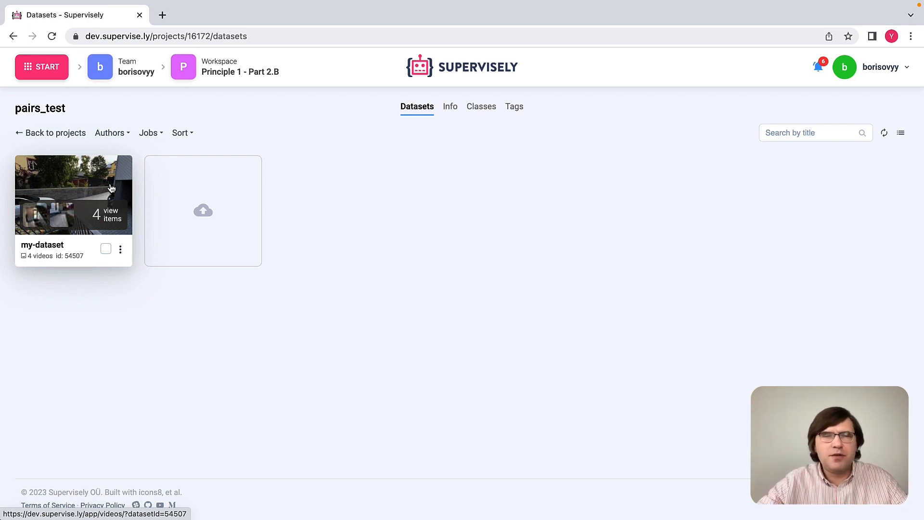
Step: Run the Mark segments on multi-camera videos app on my-dataset and open the started session
{"action": "left_click", "coordinate": [121, 250]}
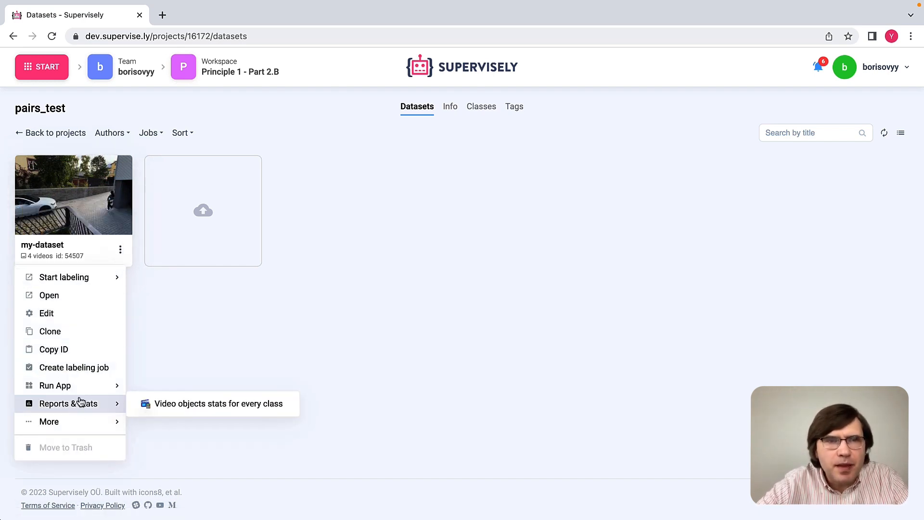
{"action": "mouse_move", "coordinate": [85, 394]}
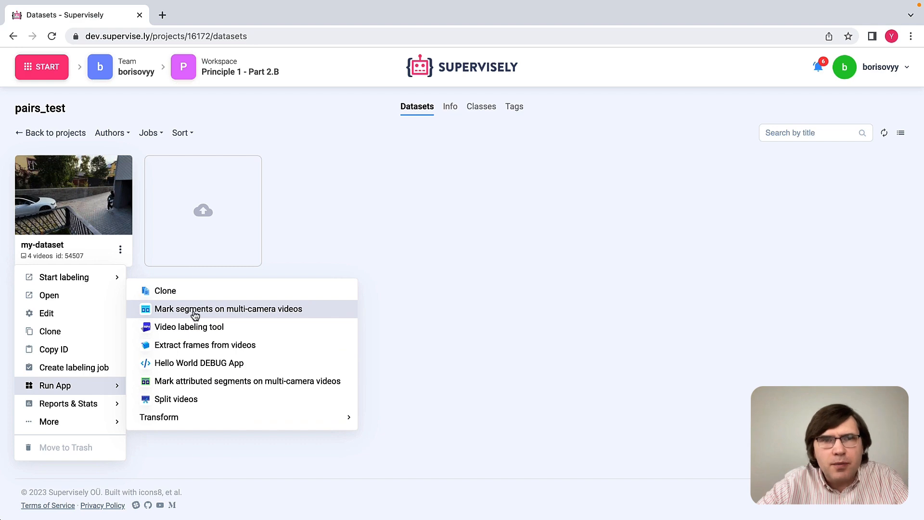
{"action": "left_click", "coordinate": [206, 310]}
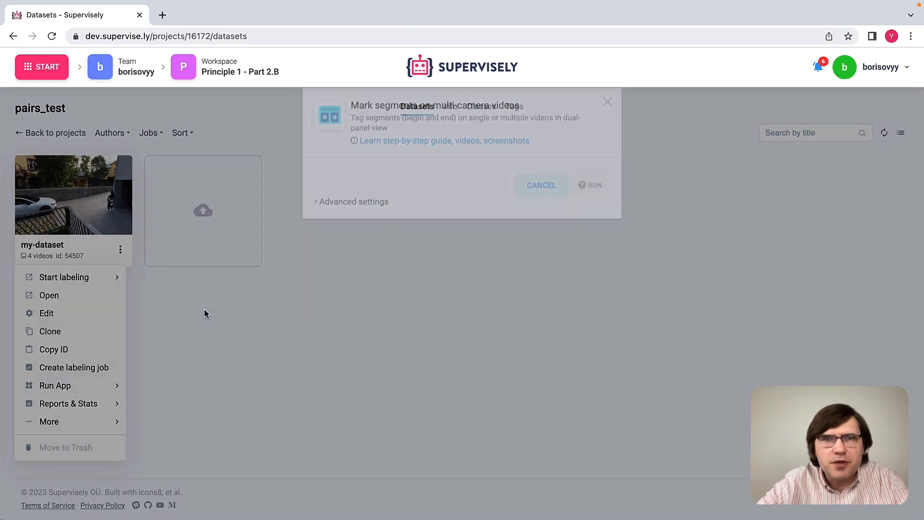
{"action": "left_click", "coordinate": [588, 193]}
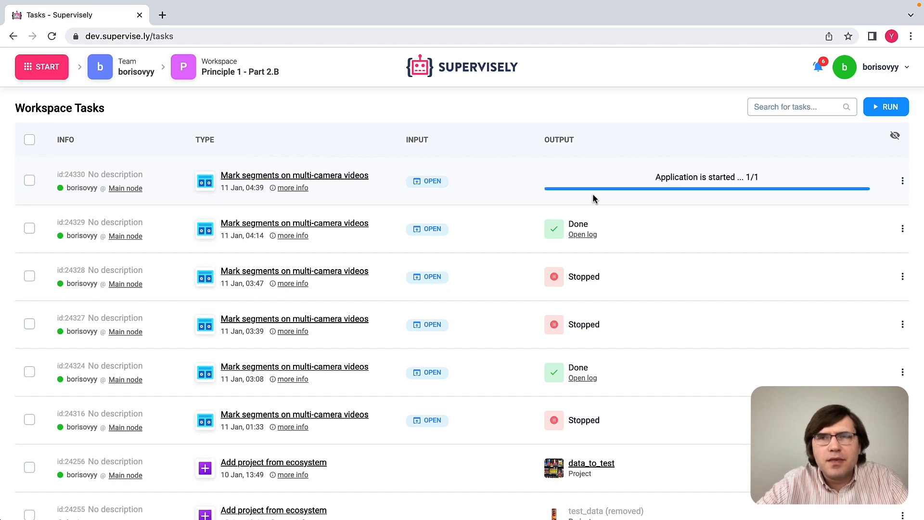
{"action": "left_click", "coordinate": [419, 182]}
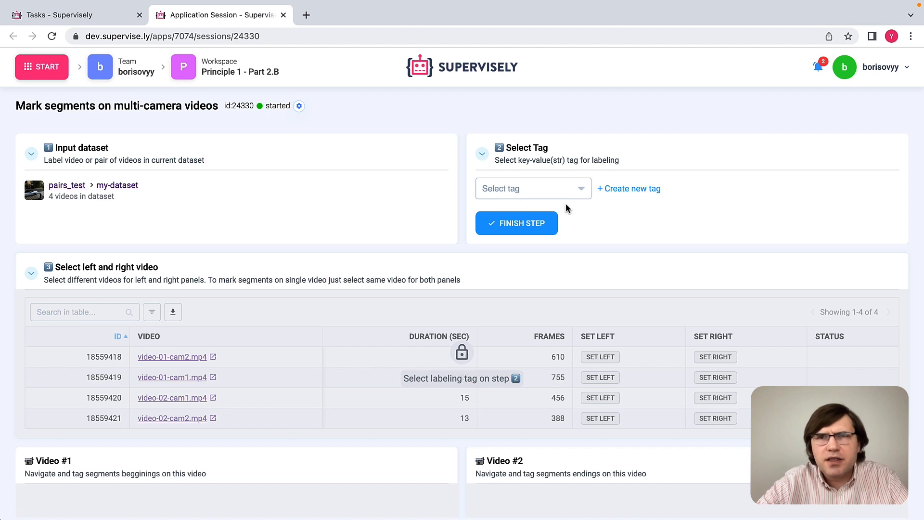
Step: Create a new labeling tag named Entrance, save it, and finish the tag selection step
{"action": "left_click", "coordinate": [622, 191]}
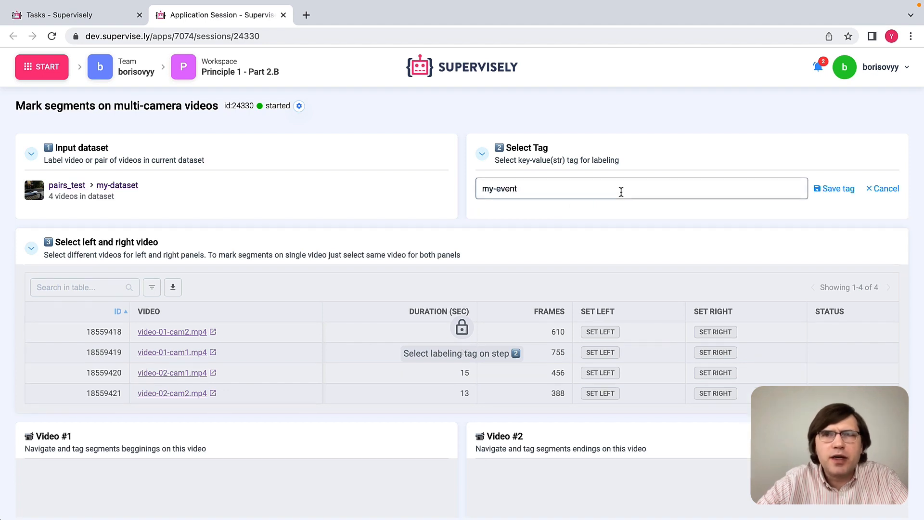
{"action": "double_click", "coordinate": [536, 190]}
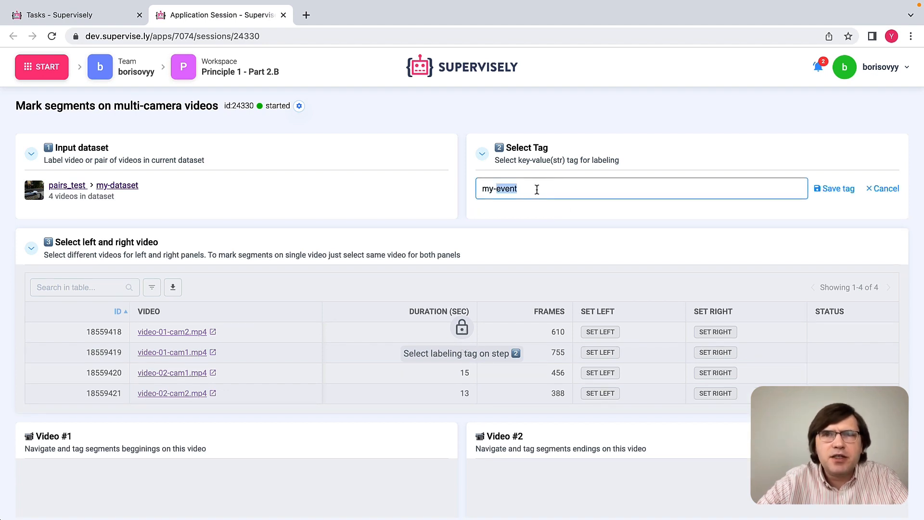
{"action": "triple_click", "coordinate": [483, 189]}
{"action": "type", "text": "Entrance"}
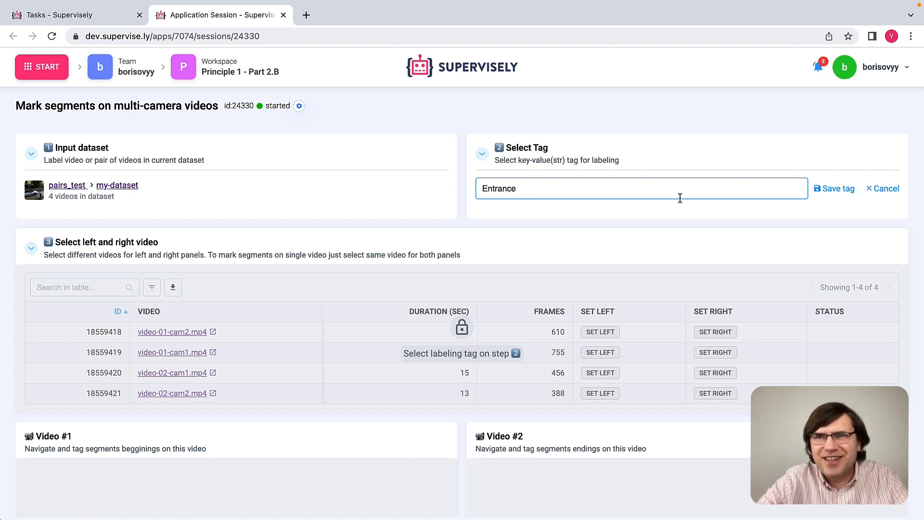
{"action": "left_click", "coordinate": [825, 189]}
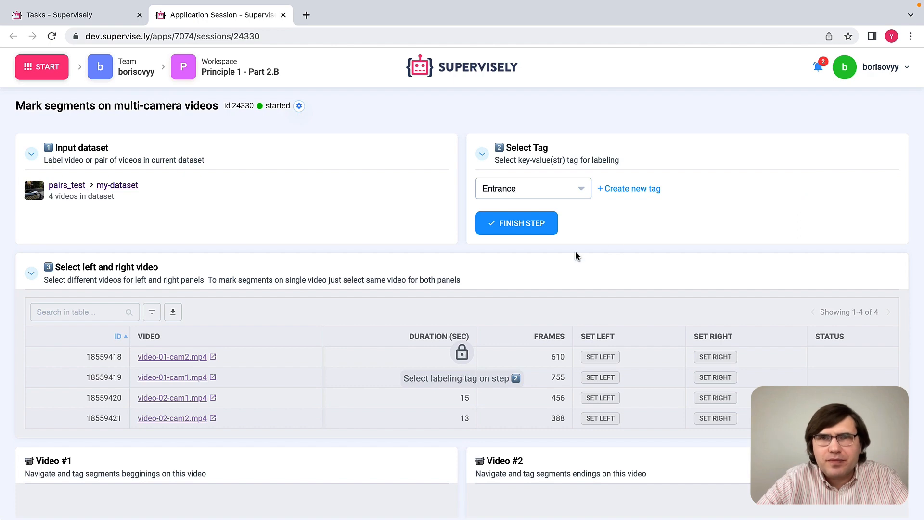
{"action": "left_click", "coordinate": [522, 226]}
Step: Set video-01-cam1.mp4 as the left video and video-01-cam2.mp4 as the right video
{"action": "scroll", "coordinate": [374, 279], "scroll_direction": "down", "scroll_amount": 2}
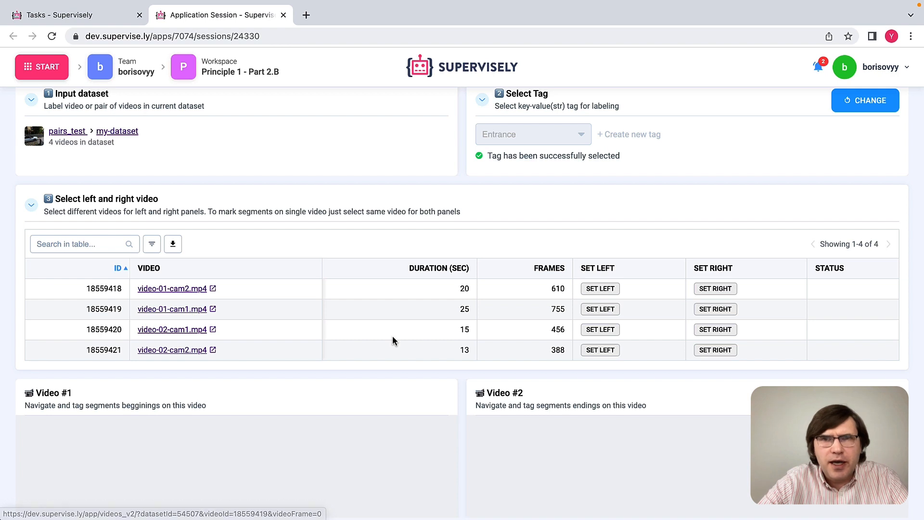
{"action": "left_click", "coordinate": [600, 313]}
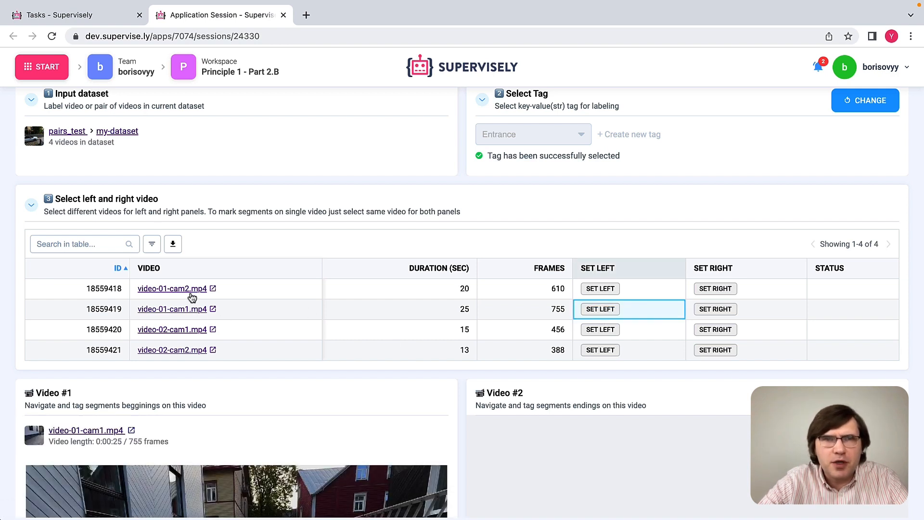
{"action": "left_click", "coordinate": [722, 290]}
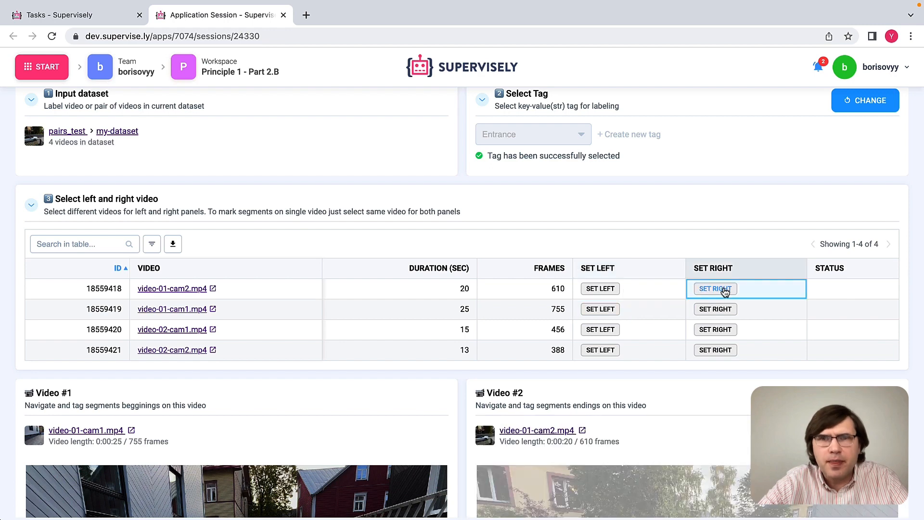
Step: Show all segments for the selected video pair and start segments tagging
{"action": "scroll", "coordinate": [460, 364], "scroll_direction": "down", "scroll_amount": 7}
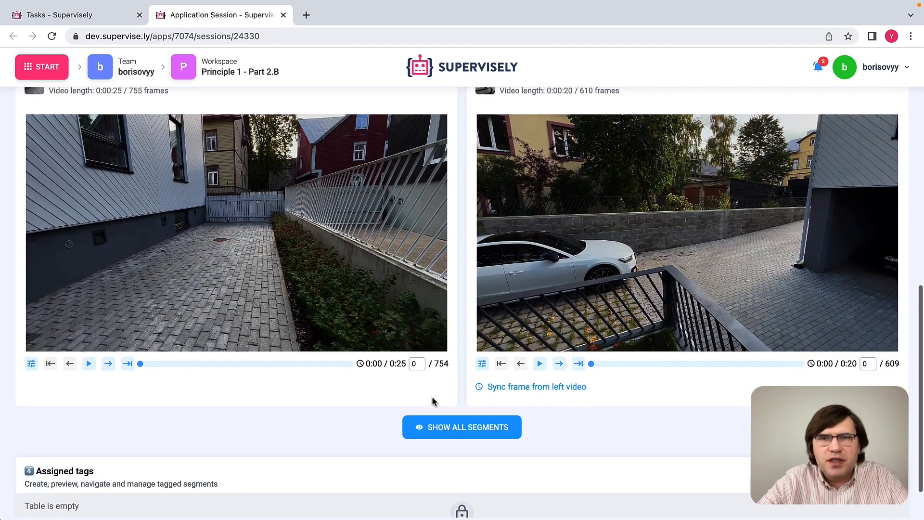
{"action": "left_click", "coordinate": [446, 430]}
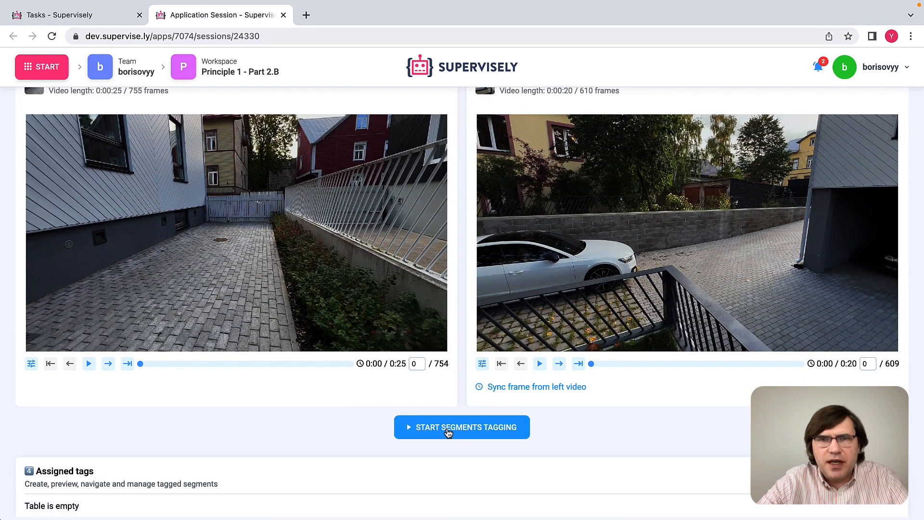
{"action": "scroll", "coordinate": [441, 460], "scroll_direction": "down", "scroll_amount": 1}
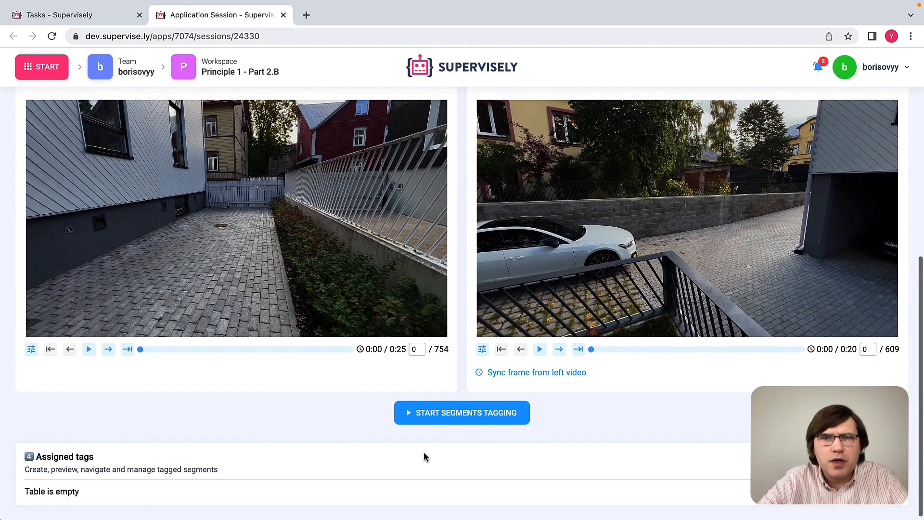
{"action": "left_click", "coordinate": [453, 420]}
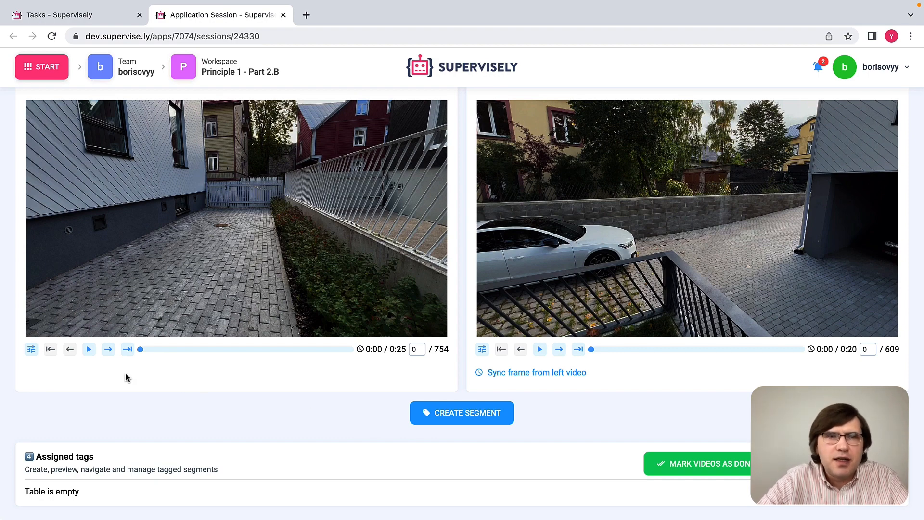
Step: Play the left video and pause it at frame 322 as the segment's beginning
{"action": "left_click", "coordinate": [90, 351]}
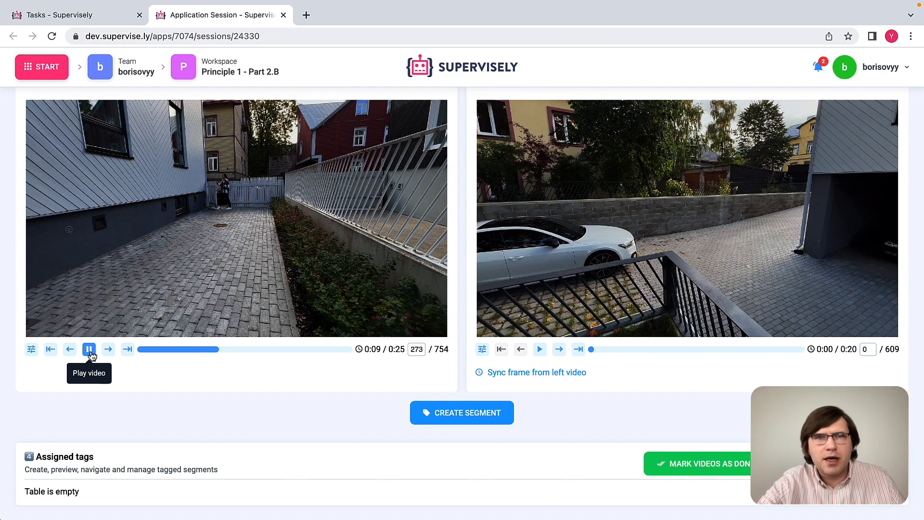
{"action": "left_click", "coordinate": [92, 354]}
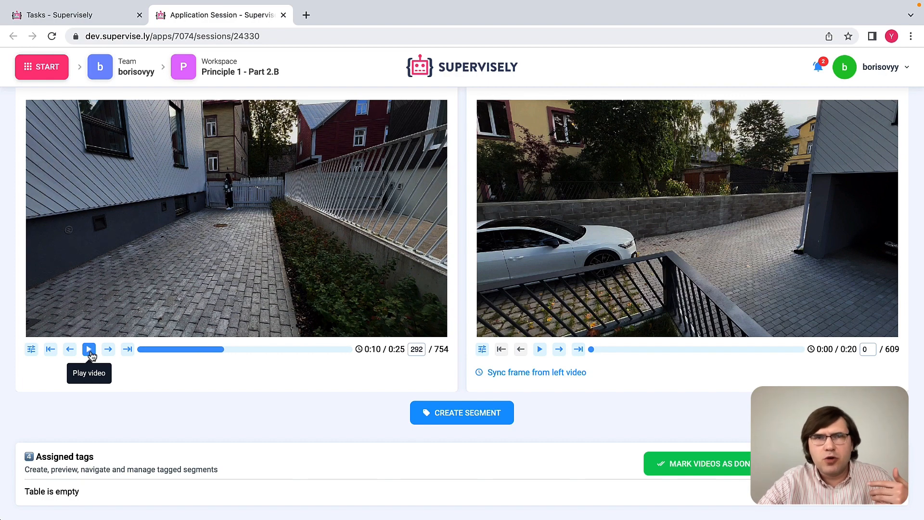
{"action": "left_click", "coordinate": [92, 355]}
{"action": "left_click", "coordinate": [92, 355]}
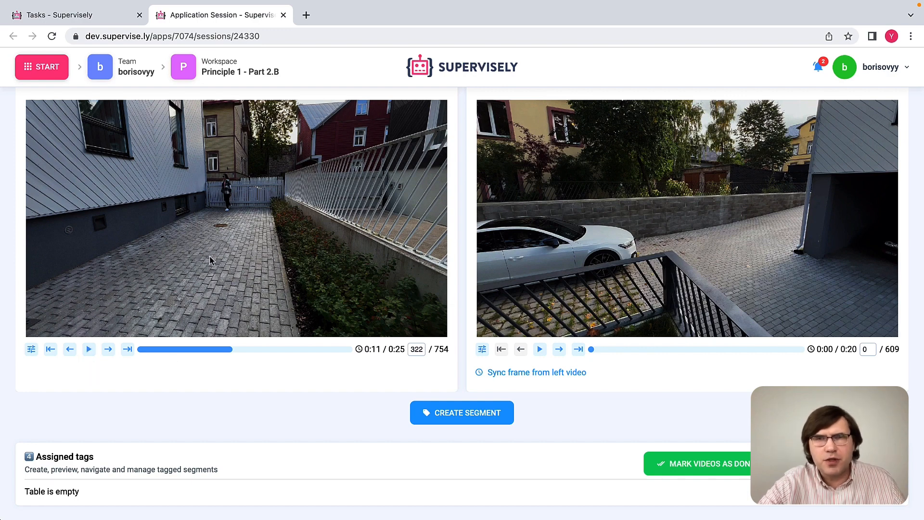
Step: Play the right video, step back to frame 178 as the ending, and create the segment
{"action": "left_click", "coordinate": [540, 350]}
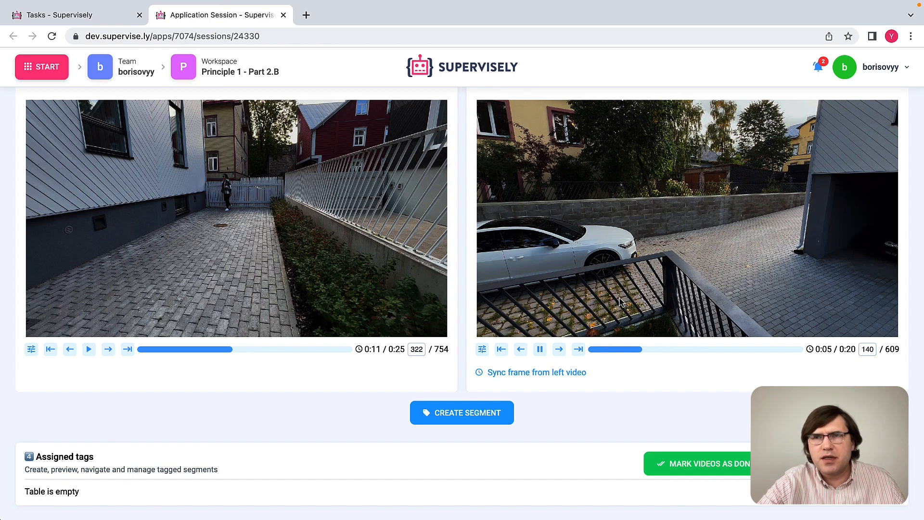
{"action": "left_click", "coordinate": [540, 350]}
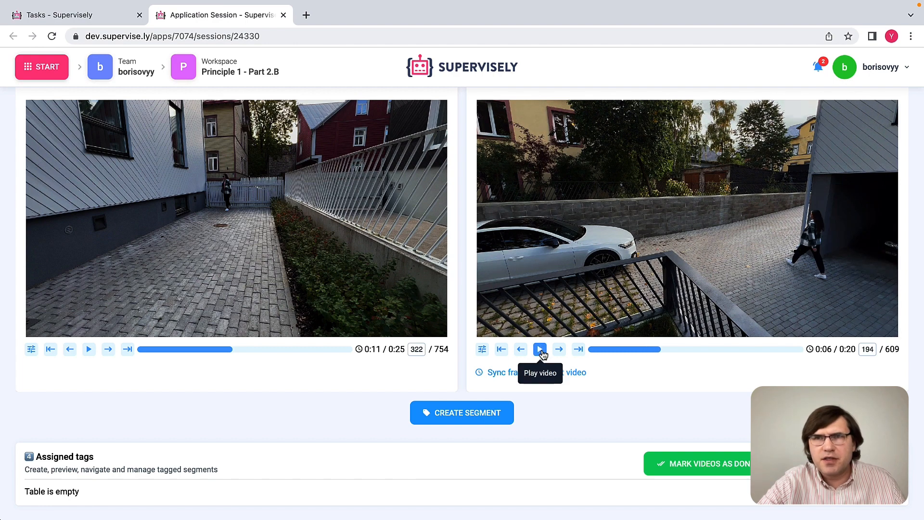
{"action": "left_click", "coordinate": [521, 350]}
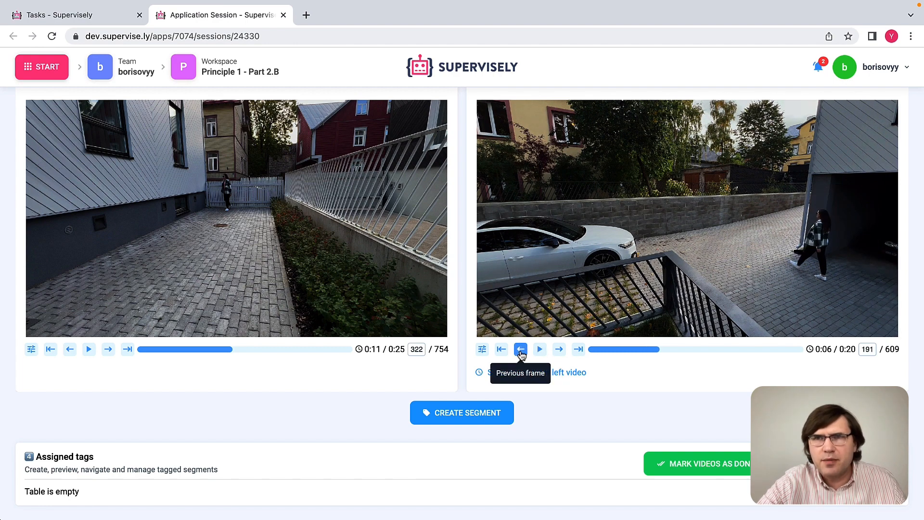
{"action": "left_click", "coordinate": [521, 350]}
{"action": "left_click", "coordinate": [521, 350]}
{"action": "left_click", "coordinate": [521, 350]}
{"action": "left_click", "coordinate": [521, 350]}
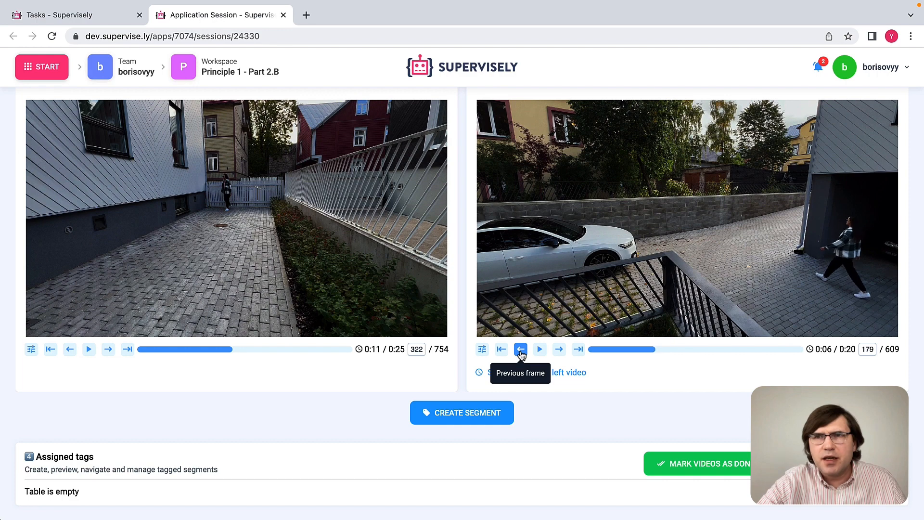
{"action": "left_click", "coordinate": [521, 350]}
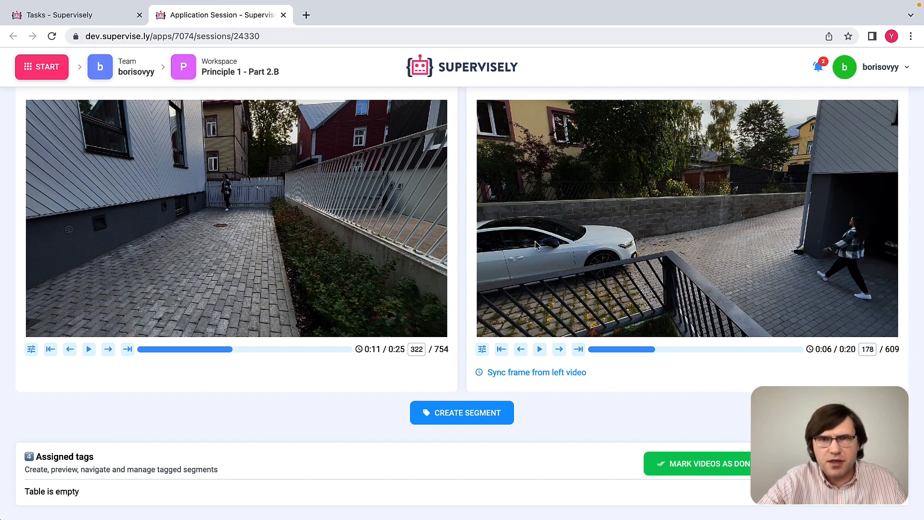
{"action": "left_click", "coordinate": [456, 417]}
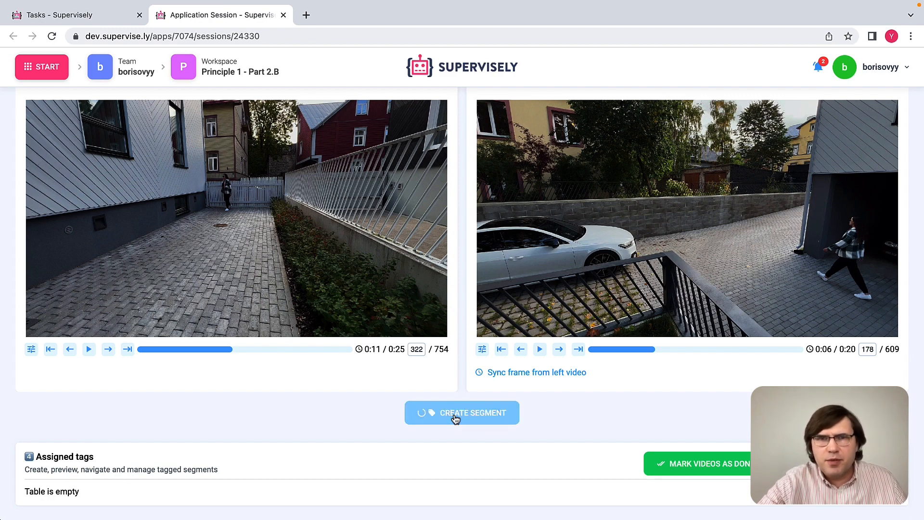
{"action": "scroll", "coordinate": [436, 429], "scroll_direction": "down", "scroll_amount": 2}
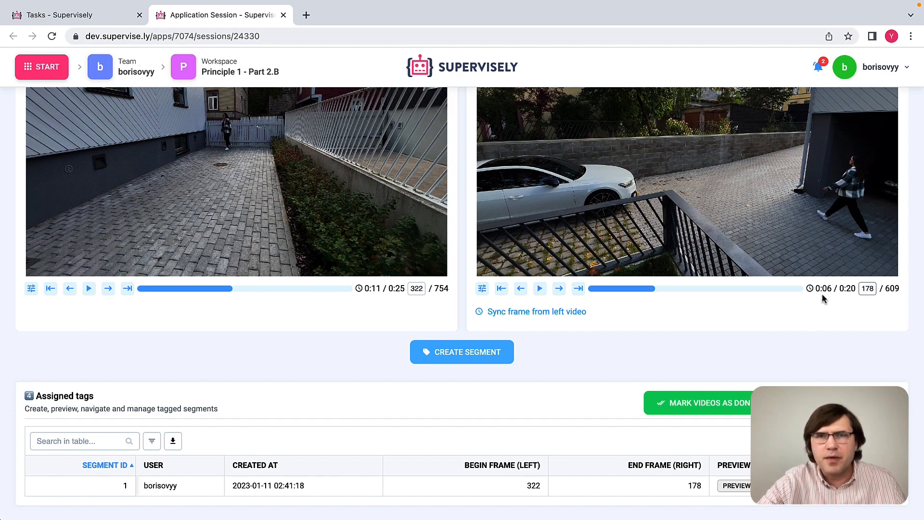
Step: Create a second segment beginning at left video frame 441 and ending at right video frame 282
{"action": "scroll", "coordinate": [390, 337], "scroll_direction": "up", "scroll_amount": 1}
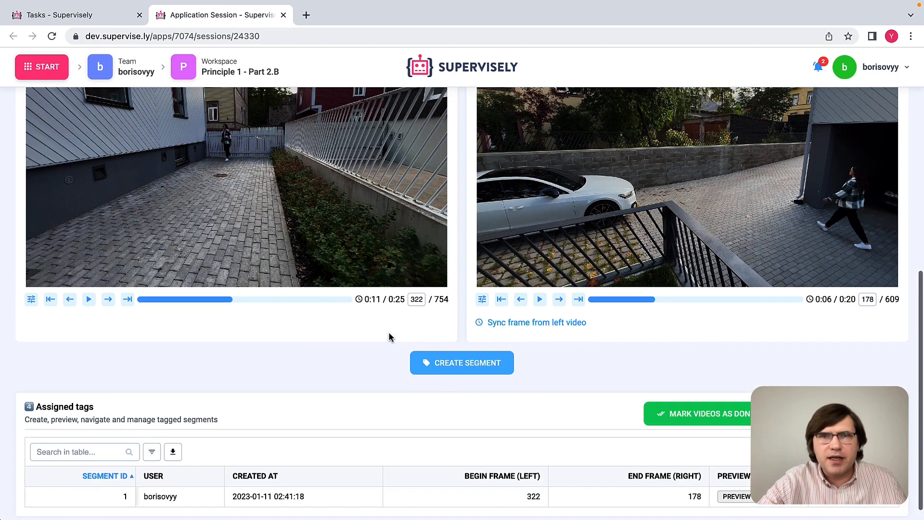
{"action": "left_click", "coordinate": [89, 299]}
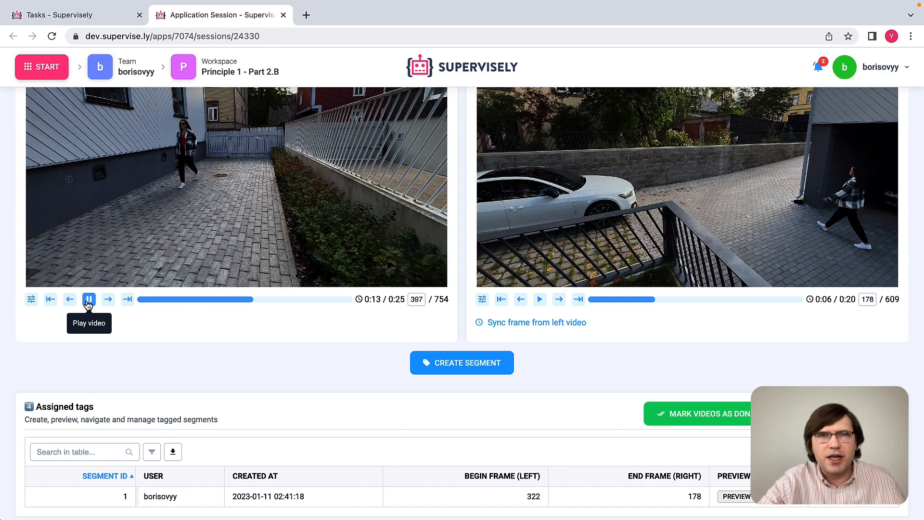
{"action": "left_click", "coordinate": [88, 300]}
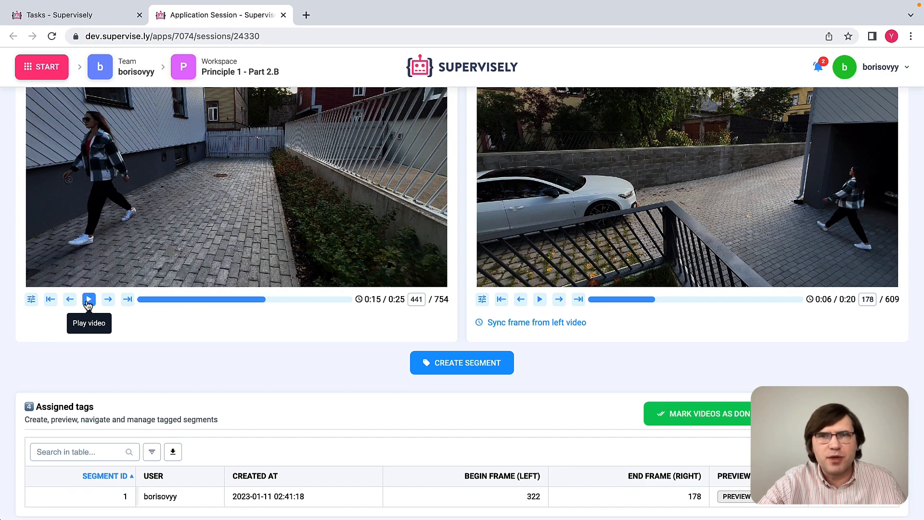
{"action": "left_click", "coordinate": [540, 299]}
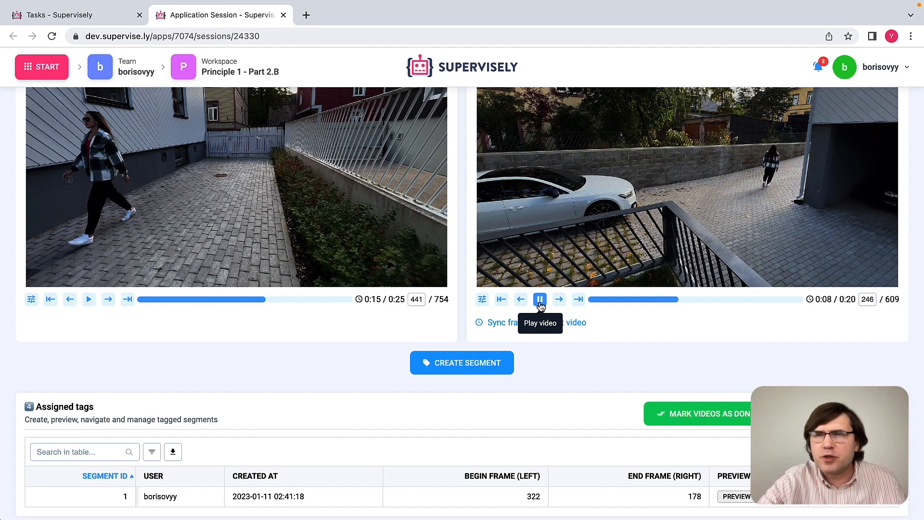
{"action": "left_click", "coordinate": [540, 300]}
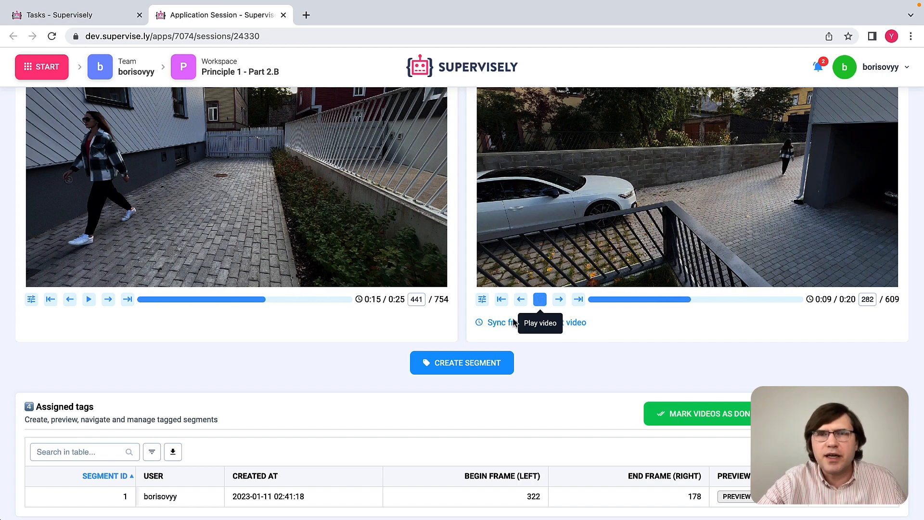
{"action": "left_click", "coordinate": [456, 365]}
{"action": "scroll", "coordinate": [382, 421], "scroll_direction": "down", "scroll_amount": 1}
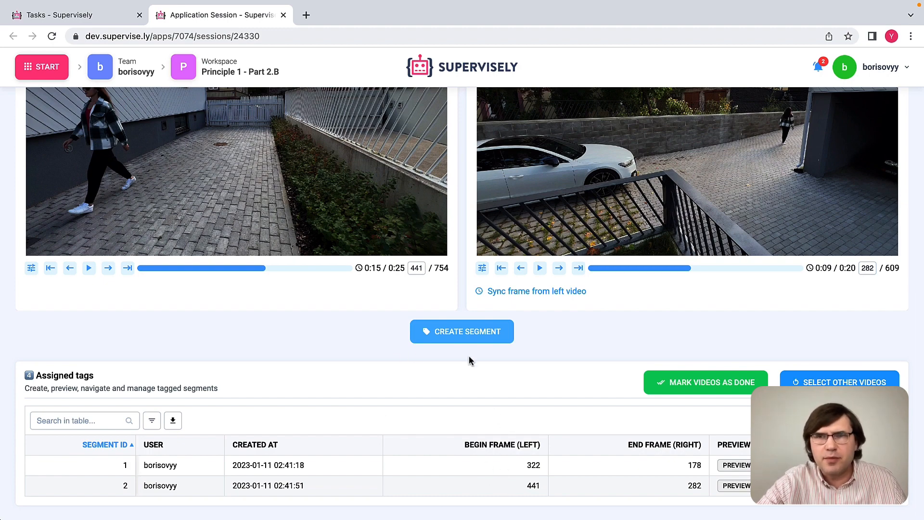
Step: Mark the video-01 pair as done and check its status in the video table
{"action": "left_click", "coordinate": [693, 390]}
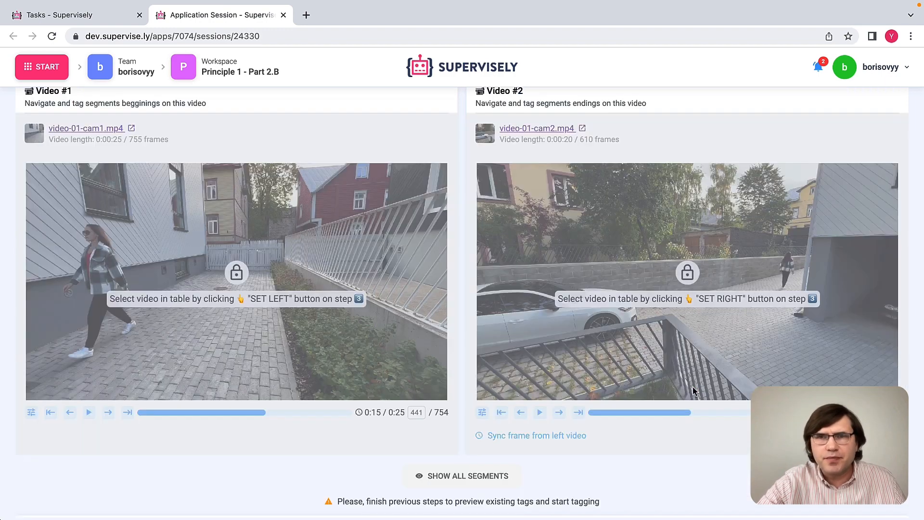
{"action": "scroll", "coordinate": [468, 405], "scroll_direction": "up", "scroll_amount": 7}
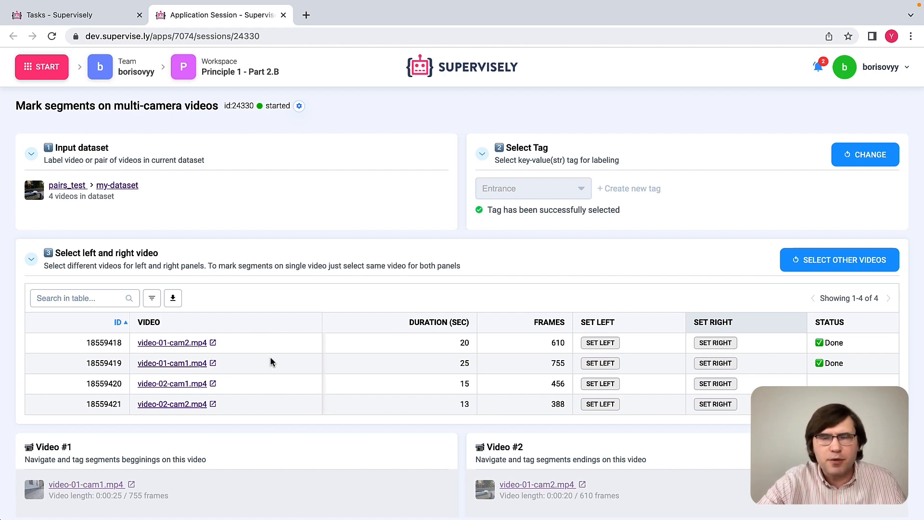
{"action": "scroll", "coordinate": [279, 361], "scroll_direction": "down", "scroll_amount": 1}
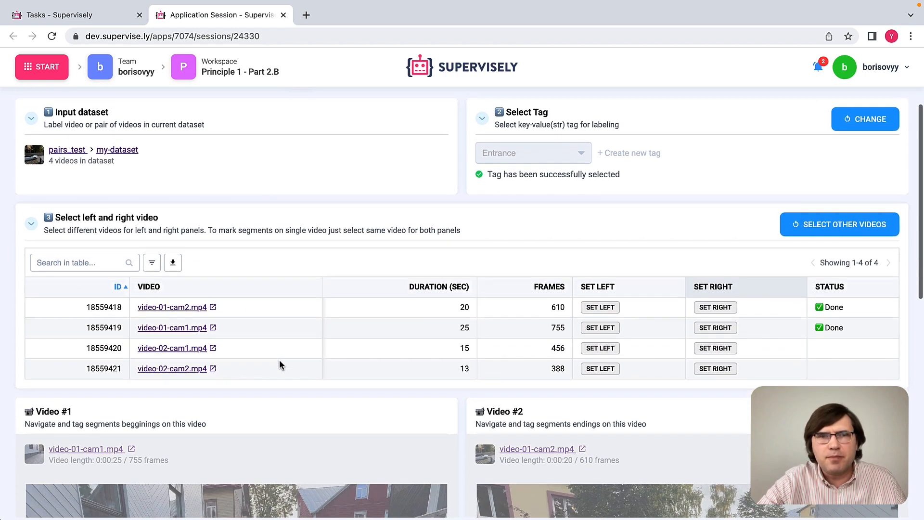
{"action": "scroll", "coordinate": [279, 360], "scroll_direction": "down", "scroll_amount": 1}
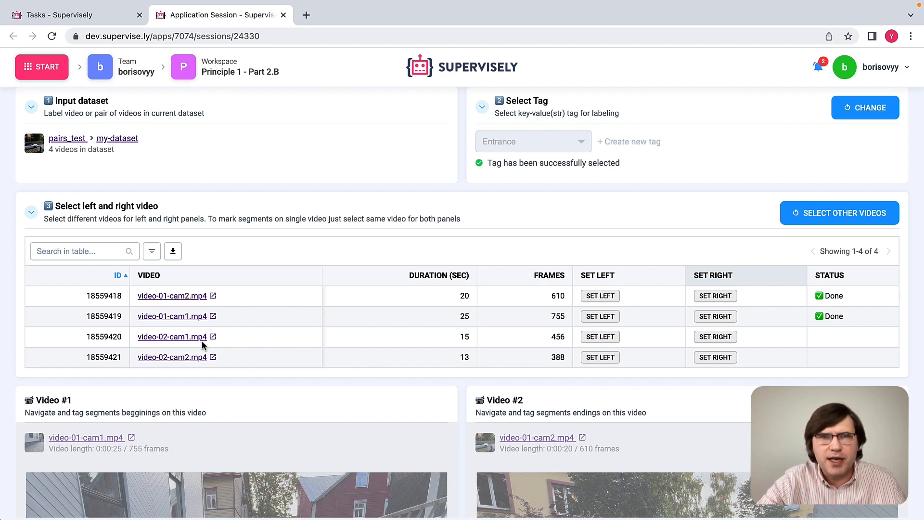
Step: Set video-02-cam1.mp4 as the left video and video-02-cam2.mp4 as the right video, and start segments tagging
{"action": "left_click", "coordinate": [603, 340]}
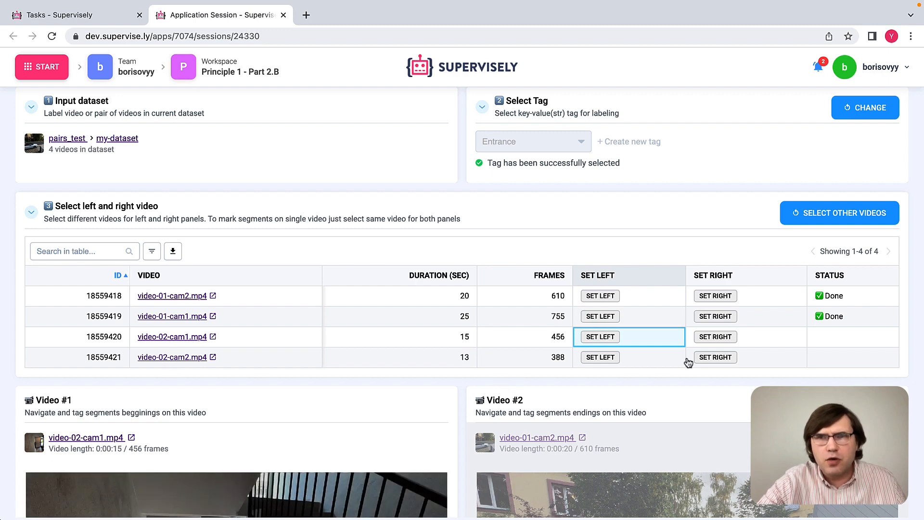
{"action": "left_click", "coordinate": [714, 359]}
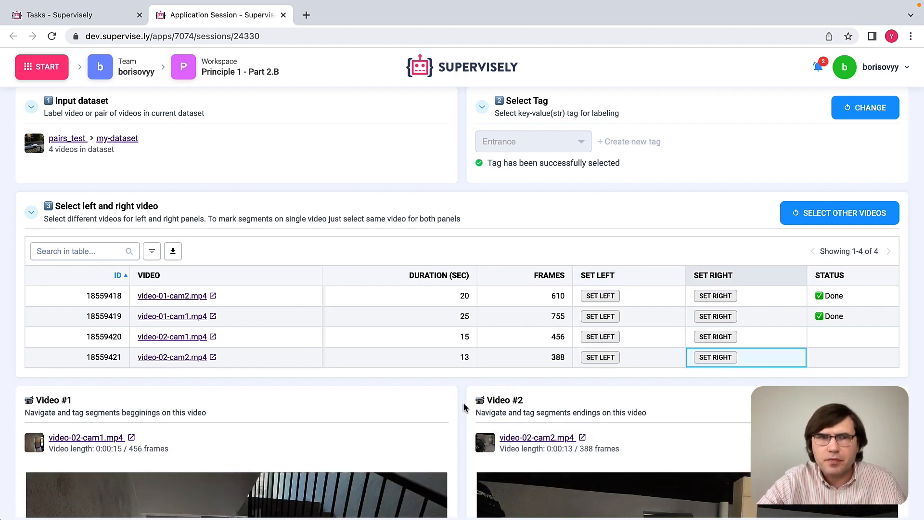
{"action": "scroll", "coordinate": [463, 404], "scroll_direction": "down", "scroll_amount": 5}
{"action": "scroll", "coordinate": [463, 408], "scroll_direction": "down", "scroll_amount": 2}
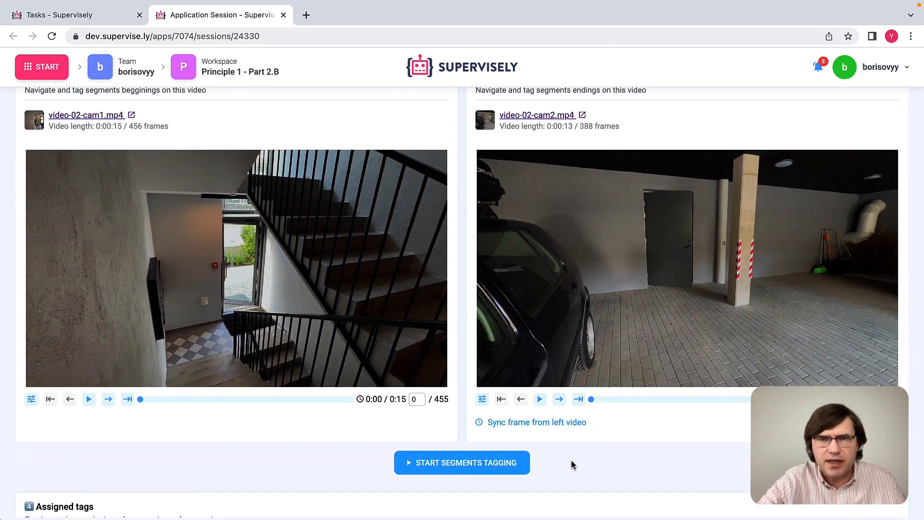
{"action": "scroll", "coordinate": [571, 459], "scroll_direction": "down", "scroll_amount": 1}
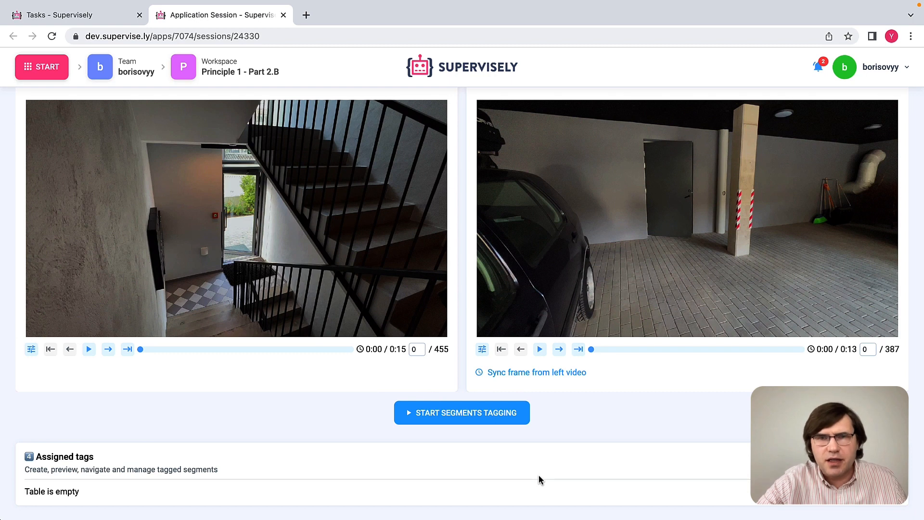
{"action": "left_click", "coordinate": [498, 419]}
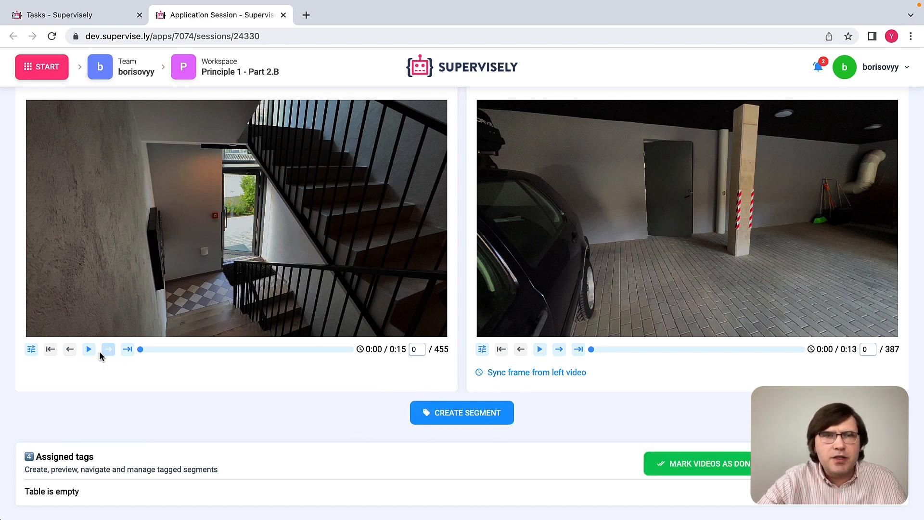
Step: Create a segment for the video-02 pair beginning at left frame 233 and ending at right frame 262
{"action": "left_click", "coordinate": [90, 350]}
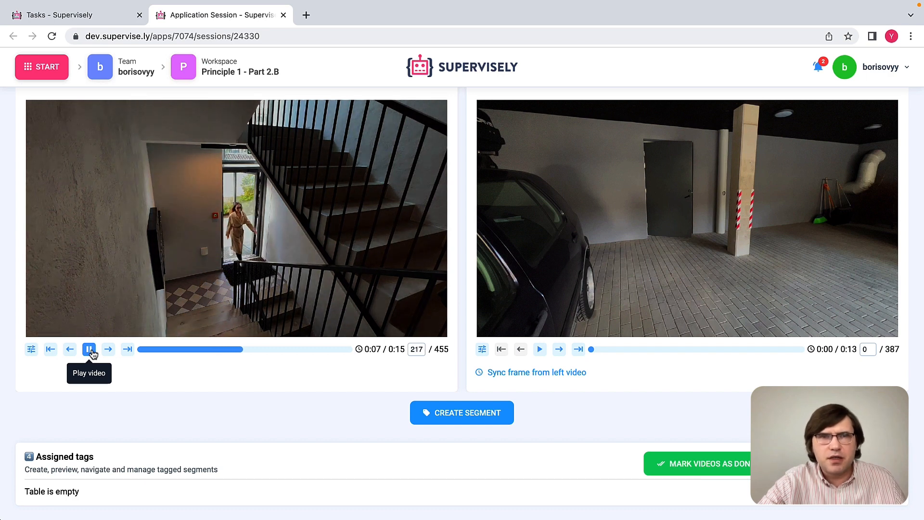
{"action": "left_click", "coordinate": [92, 352]}
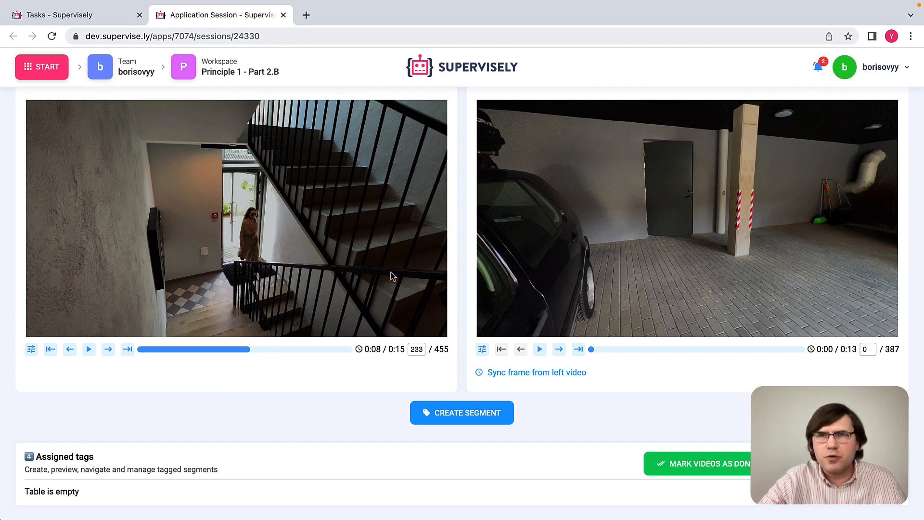
{"action": "left_click", "coordinate": [540, 350]}
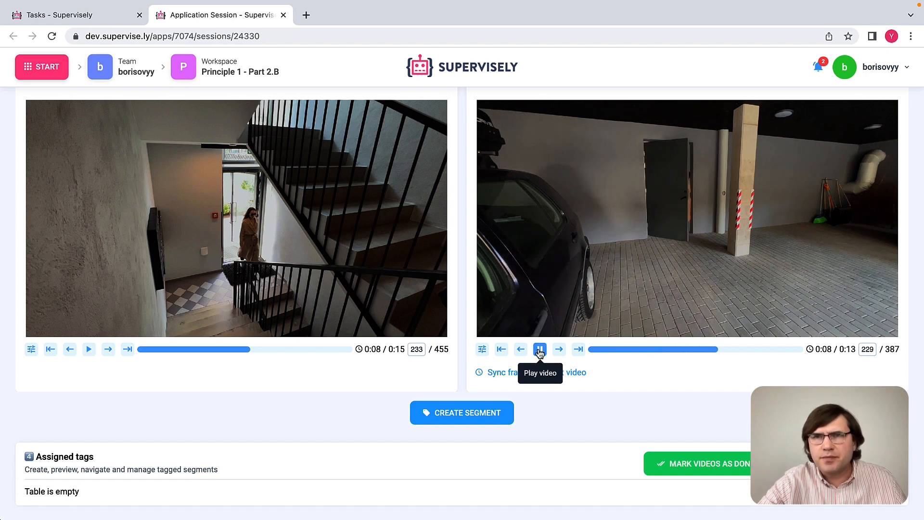
{"action": "left_click", "coordinate": [540, 351]}
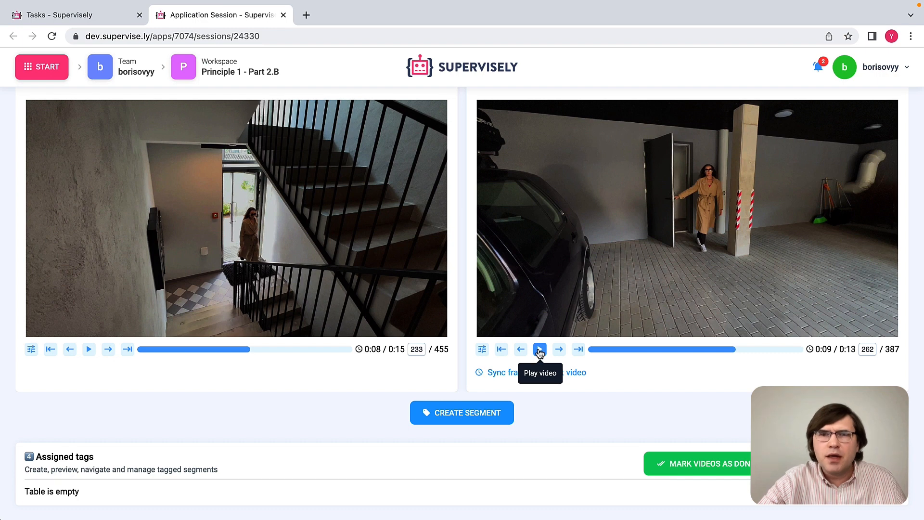
{"action": "left_click", "coordinate": [467, 419]}
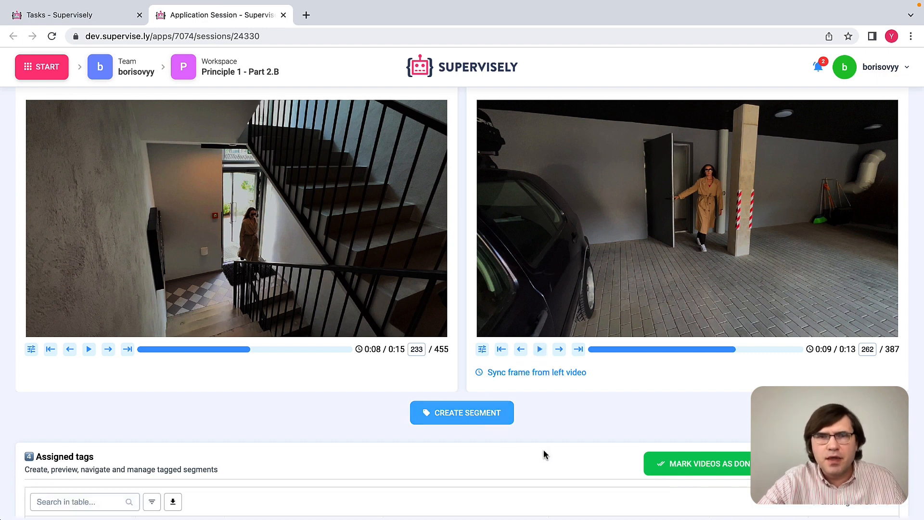
{"action": "scroll", "coordinate": [544, 450], "scroll_direction": "down", "scroll_amount": 2}
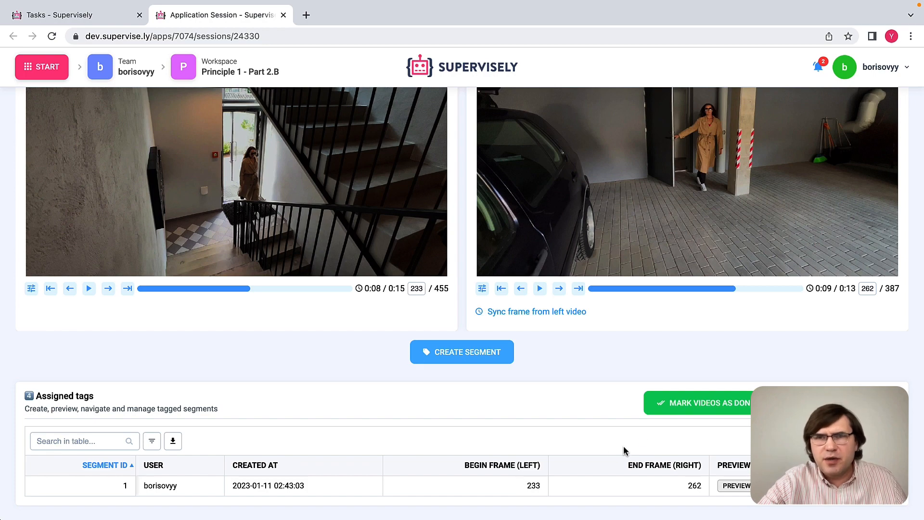
Step: Mark the video-02 pair as done and close the application session
{"action": "left_click", "coordinate": [686, 407]}
{"action": "scroll", "coordinate": [453, 392], "scroll_direction": "up", "scroll_amount": 7}
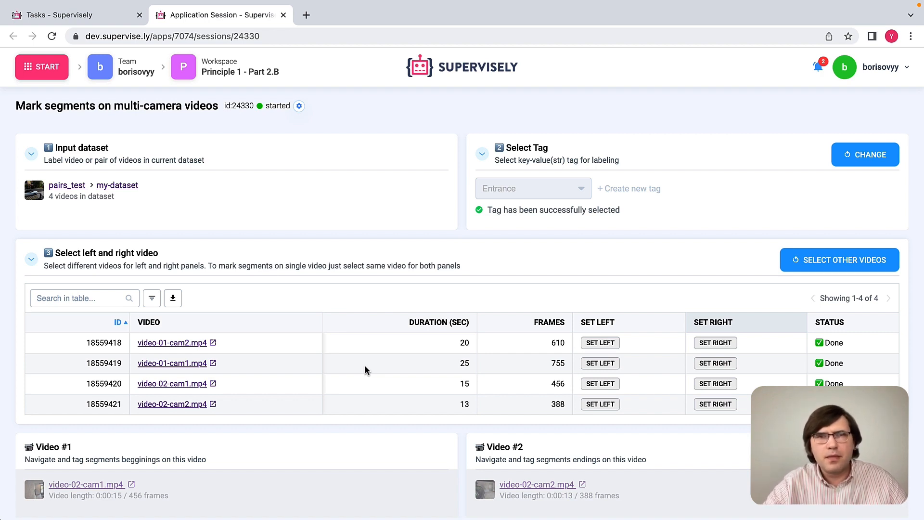
{"action": "left_click", "coordinate": [282, 14]}
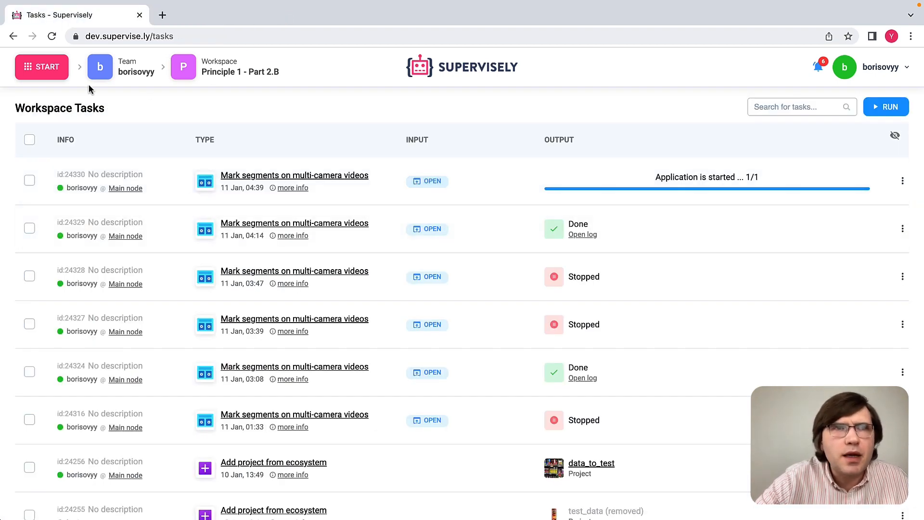
Step: Go to the workspace's projects and open the pairs_test video project
{"action": "left_click", "coordinate": [48, 67]}
{"action": "left_click", "coordinate": [294, 178]}
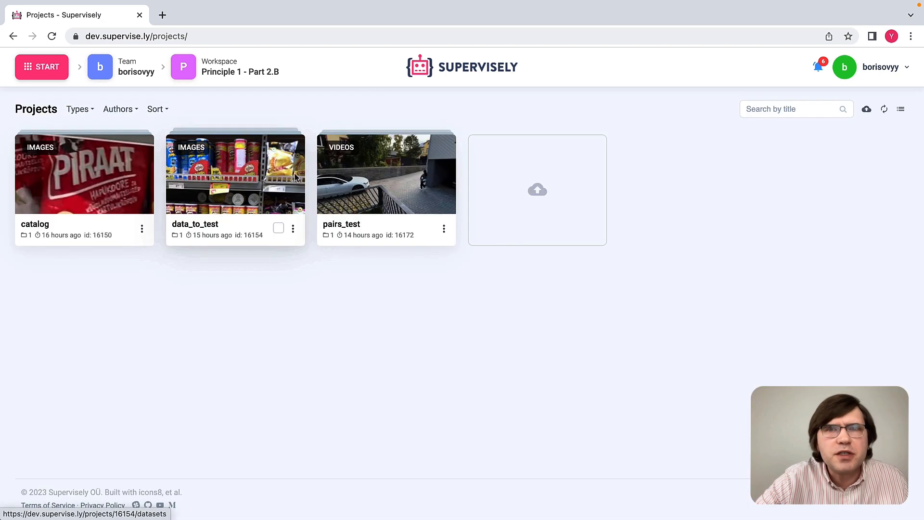
{"action": "left_click", "coordinate": [415, 206]}
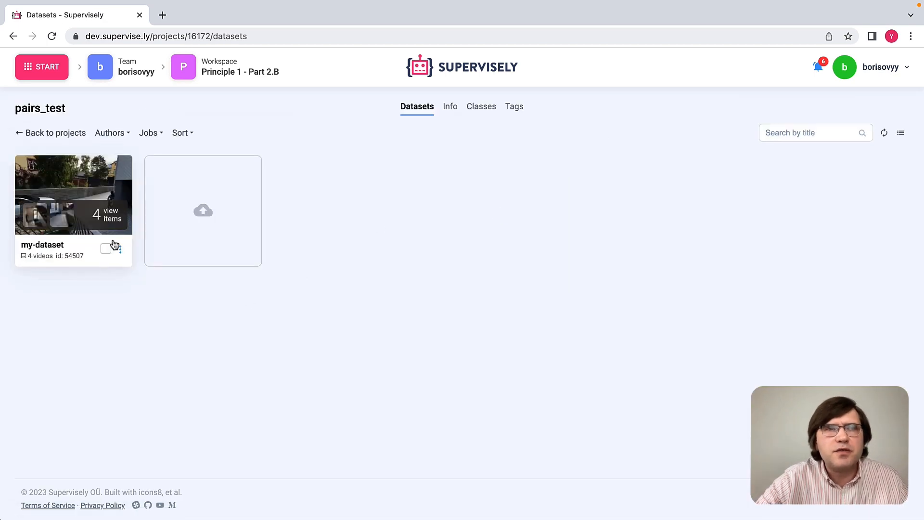
Step: Open my-dataset in the default Video labeling toolbox
{"action": "left_click", "coordinate": [97, 208]}
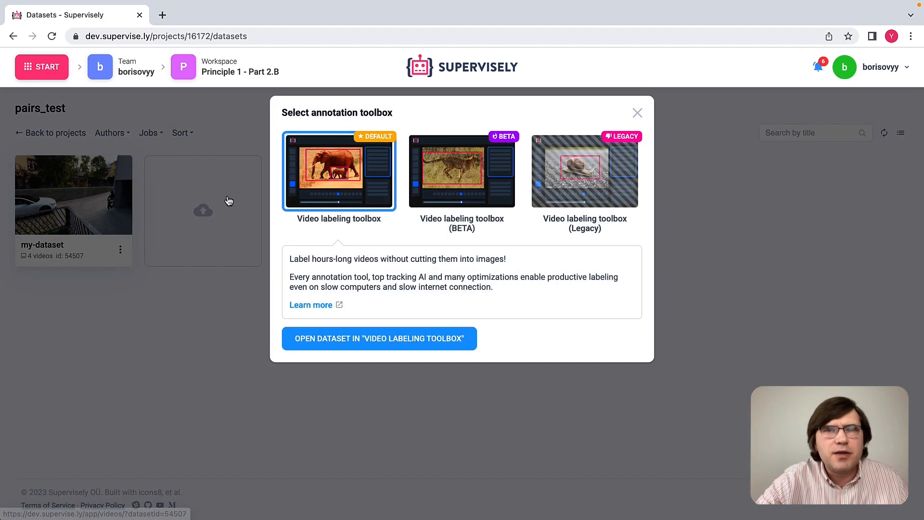
{"action": "left_click", "coordinate": [350, 339]}
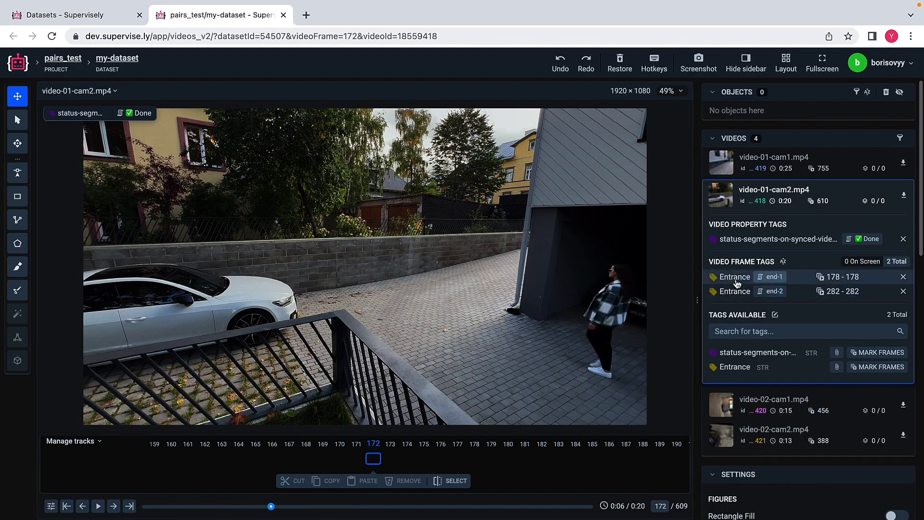
Step: View the first segment's tagged frames: Entrance begin-1 in video-01-cam1.mp4 and Entrance end-1 in video-01-cam2.mp4
{"action": "left_click", "coordinate": [728, 168]}
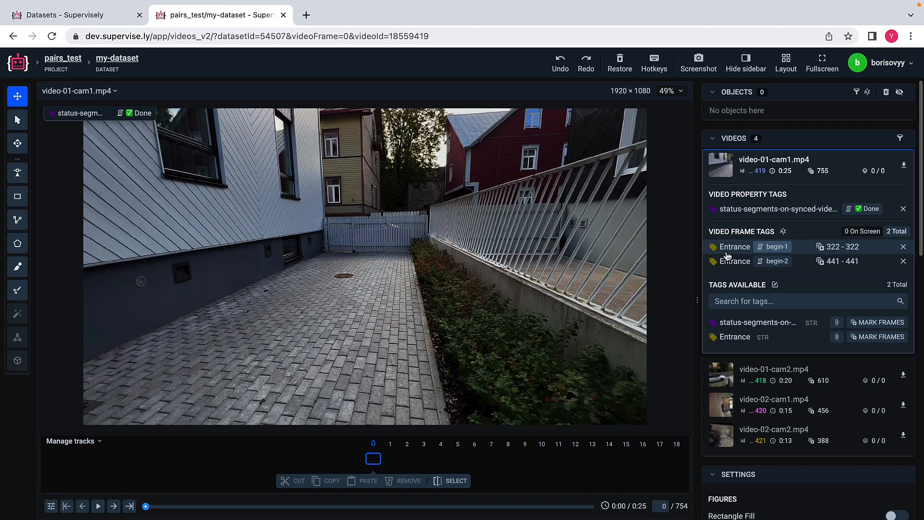
{"action": "left_click", "coordinate": [728, 247]}
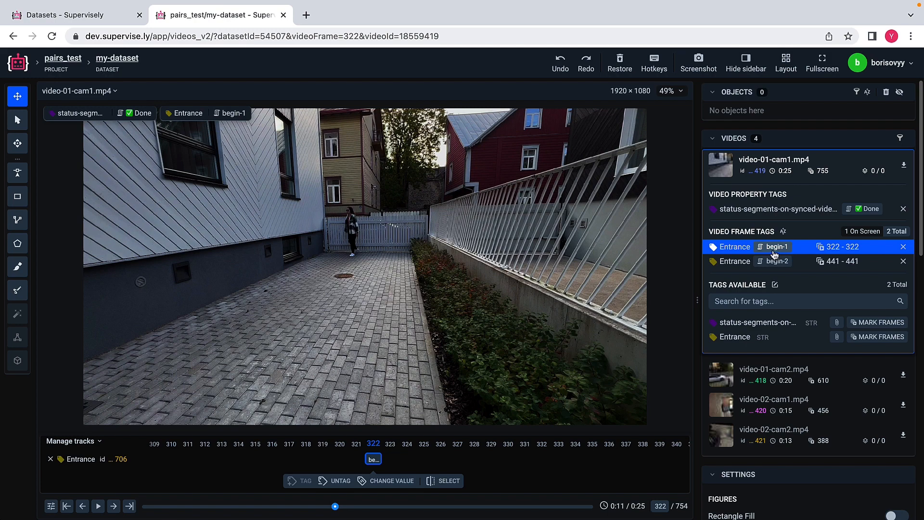
{"action": "left_click", "coordinate": [722, 382]}
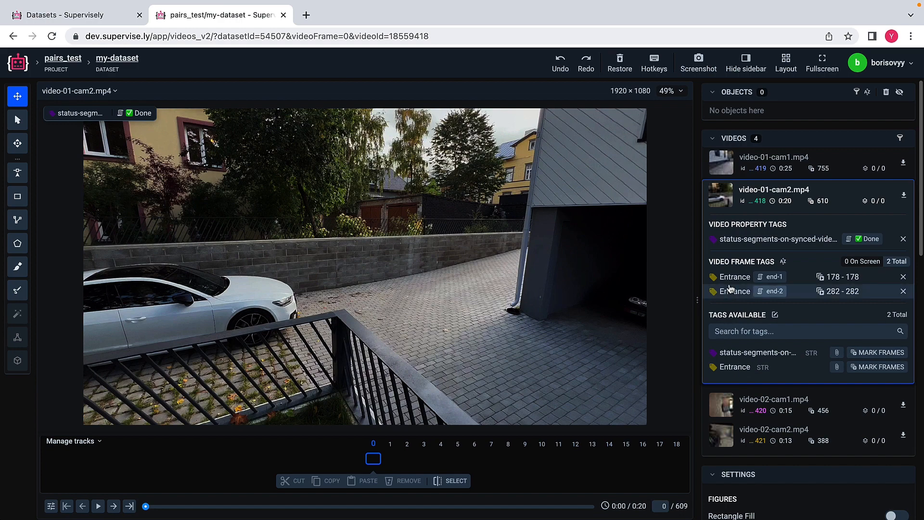
{"action": "left_click", "coordinate": [731, 284]}
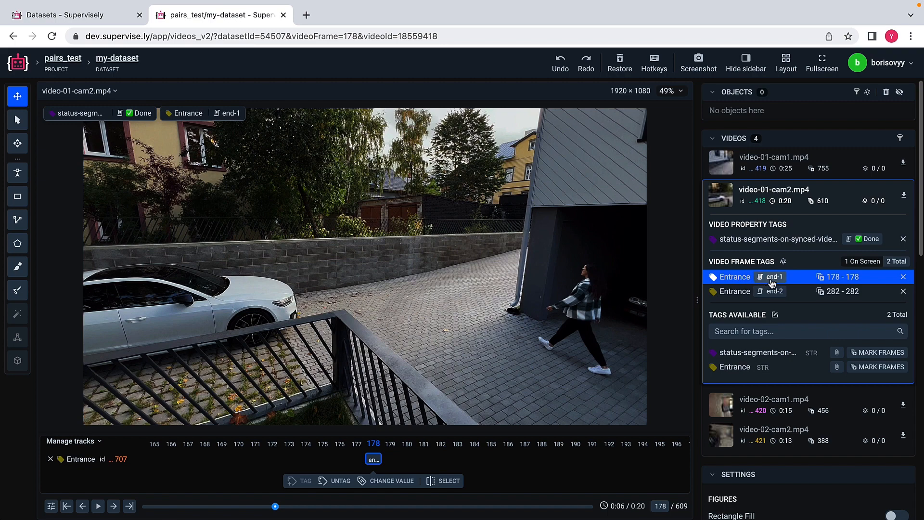
Step: View the second segment's tagged frames: Entrance begin-2 in video-01-cam1.mp4 and Entrance end-2 in video-01-cam2.mp4
{"action": "left_click", "coordinate": [729, 168]}
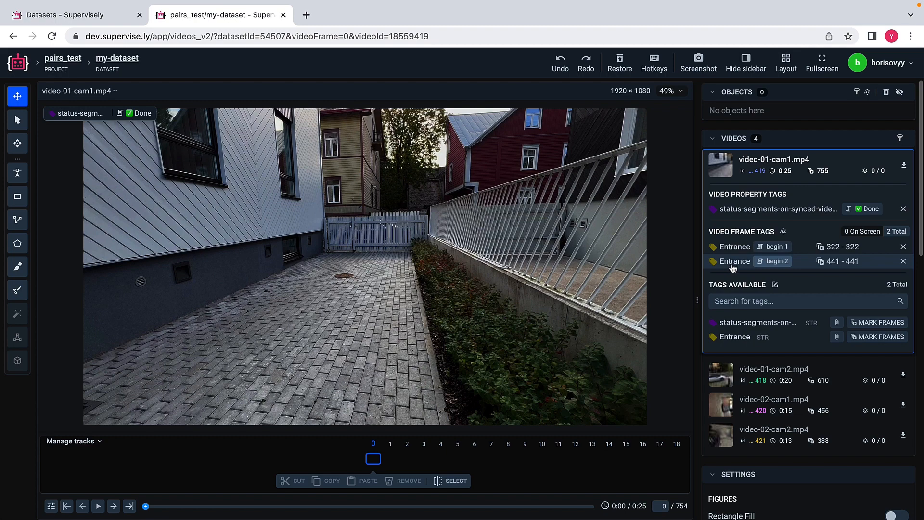
{"action": "left_click", "coordinate": [732, 263]}
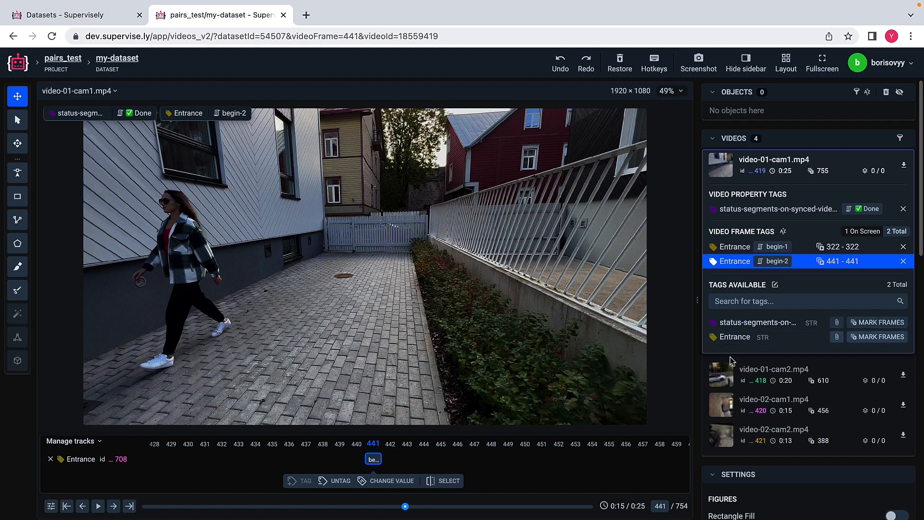
{"action": "left_click", "coordinate": [722, 380]}
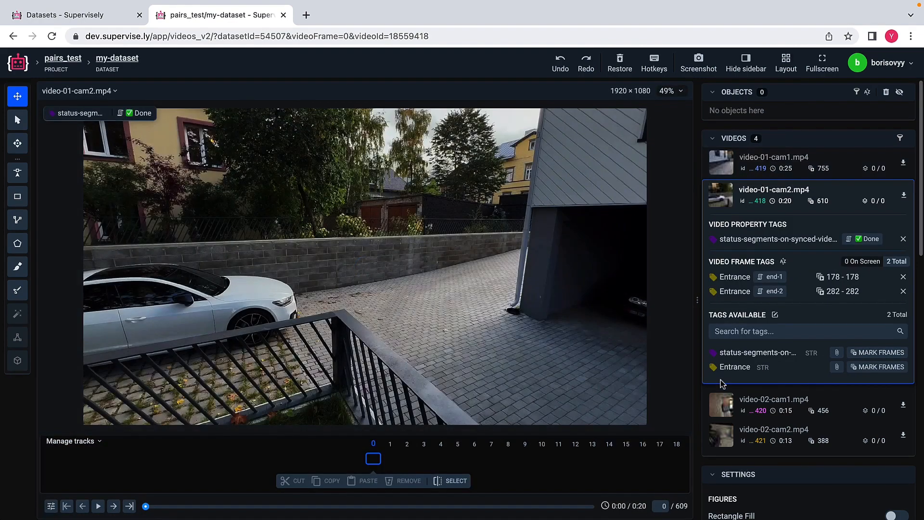
{"action": "left_click", "coordinate": [735, 298]}
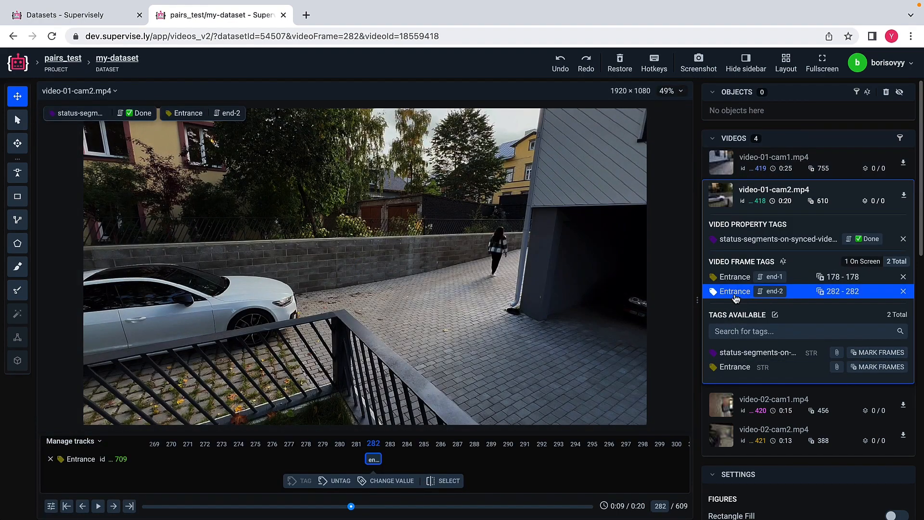